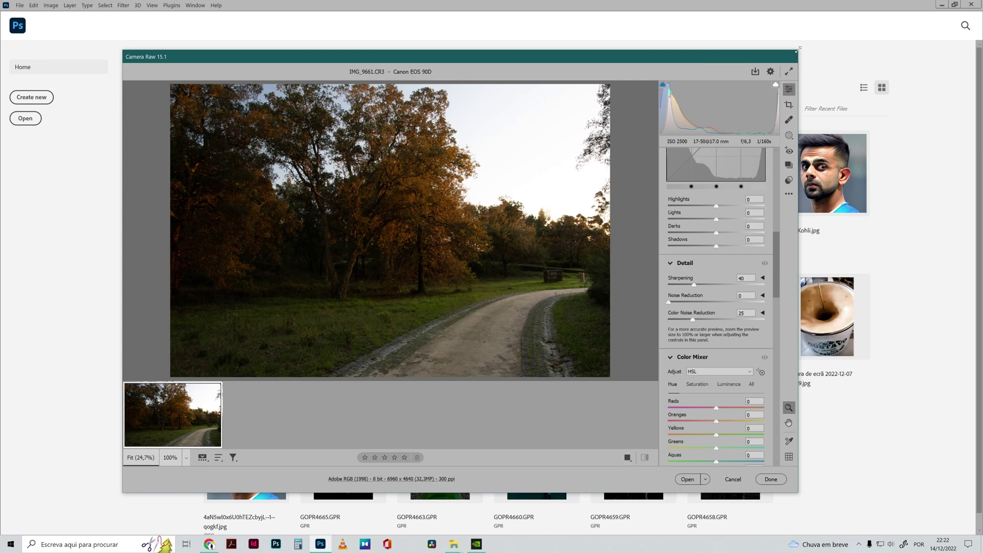
# - Enlarge the Camera Raw window and color-grade midtones yellow (hue 51, saturation 72), shadows red, and highlights faint purple (hue 298, saturation 4)
pyautogui.moveTo(794, 56); pyautogui.dragTo(888, 30)
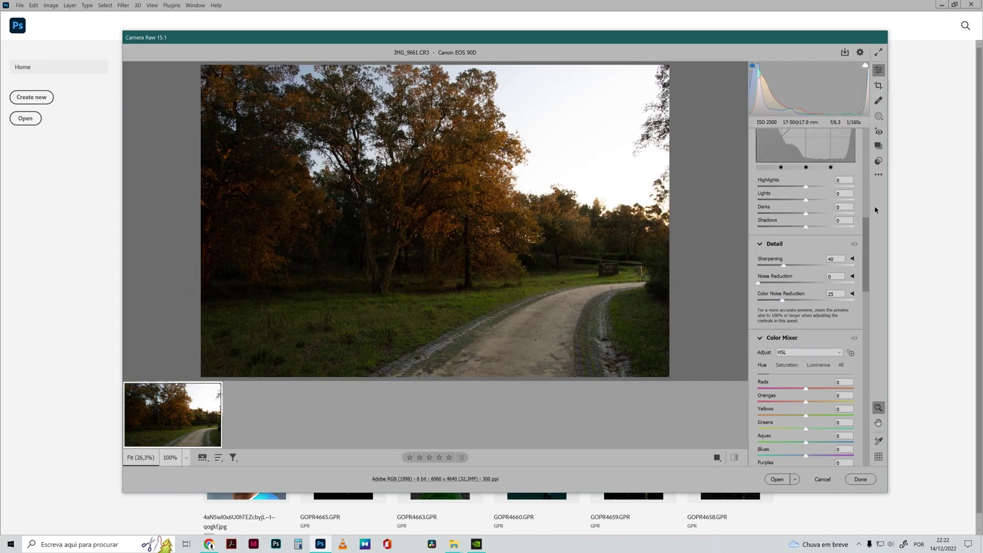
pyautogui.scroll(-5, 818, 260)
pyautogui.scroll(-3, 818, 260)
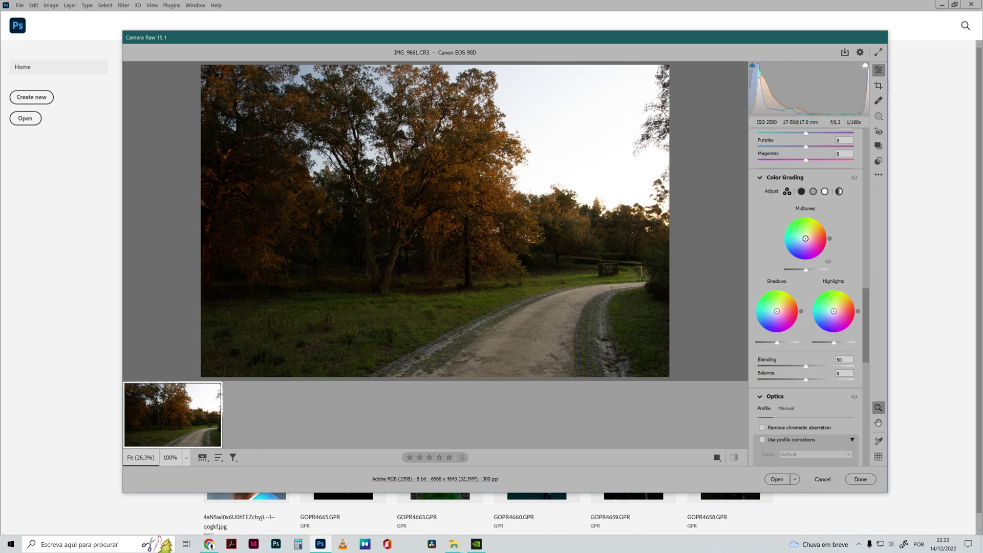
pyautogui.moveTo(805, 239); pyautogui.dragTo(813, 227)
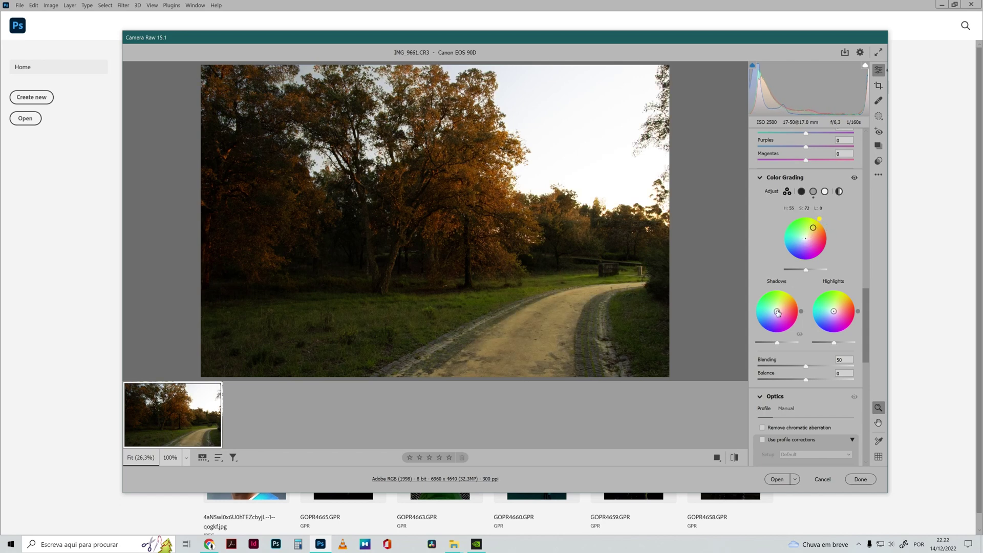
pyautogui.moveTo(781, 311); pyautogui.dragTo(835, 311)
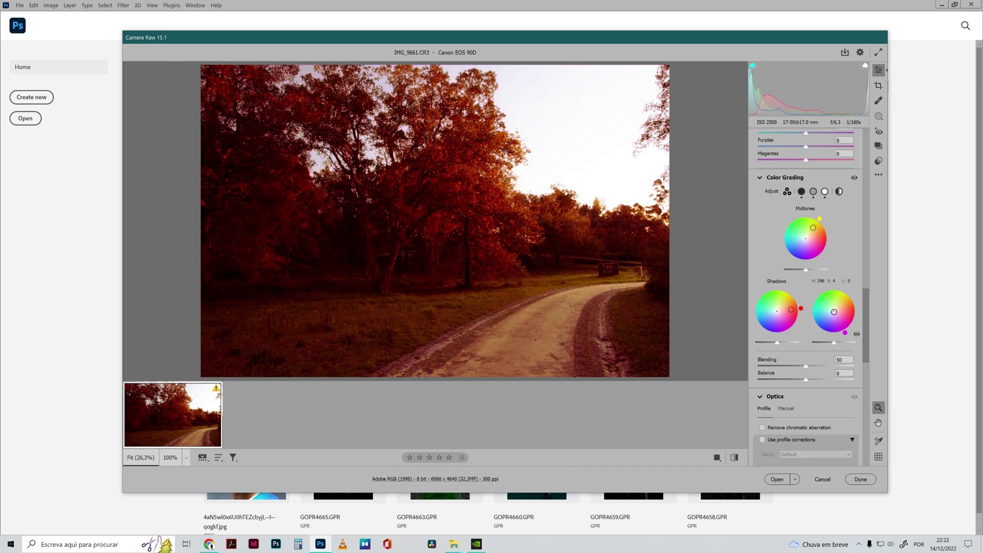
# - Enable chromatic aberration removal and lens profile corrections, choosing Sigma as the lens make with the SIGMA 17-50mm F2.8 profile
pyautogui.click(763, 427)
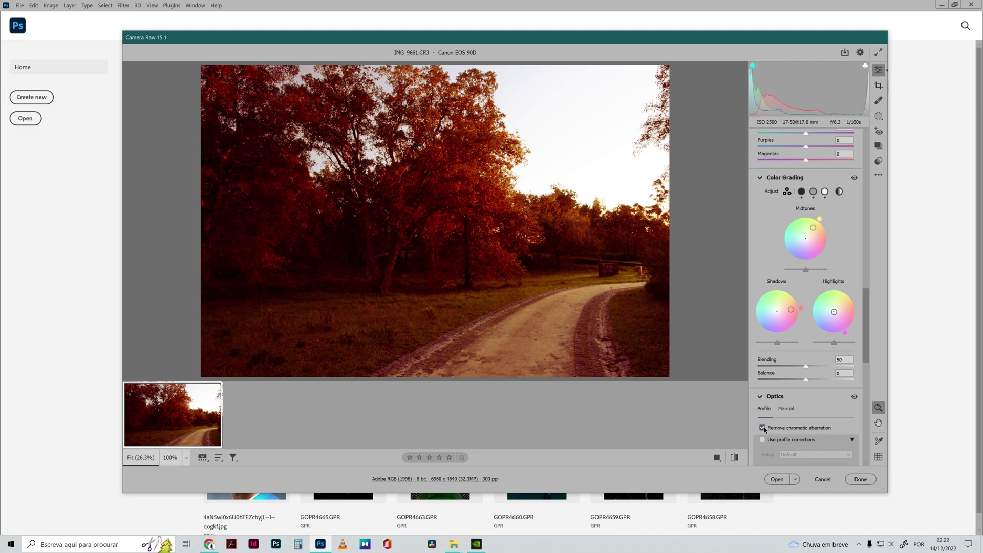
pyautogui.click(762, 440)
pyautogui.scroll(-5, 801, 371)
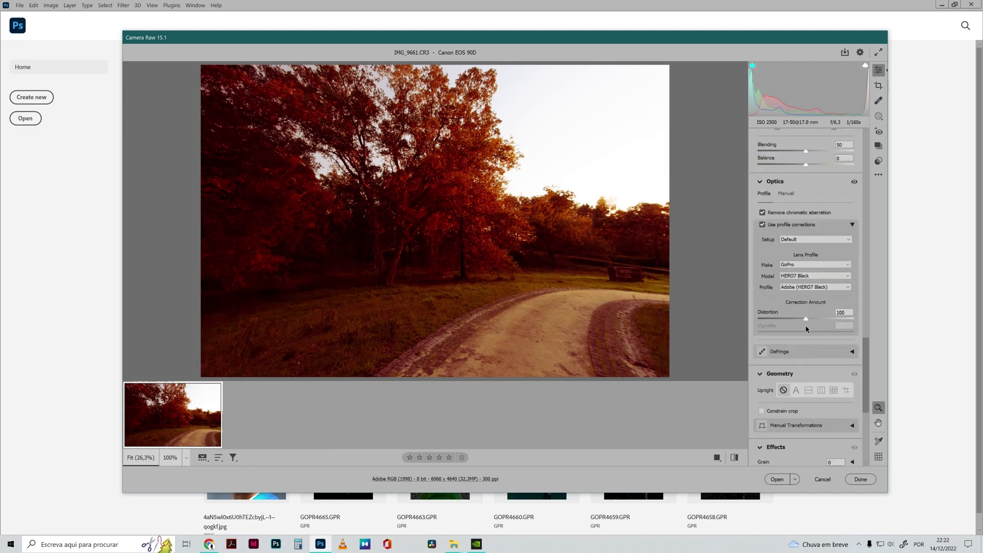
pyautogui.click(807, 265)
pyautogui.scroll(-5, 797, 327)
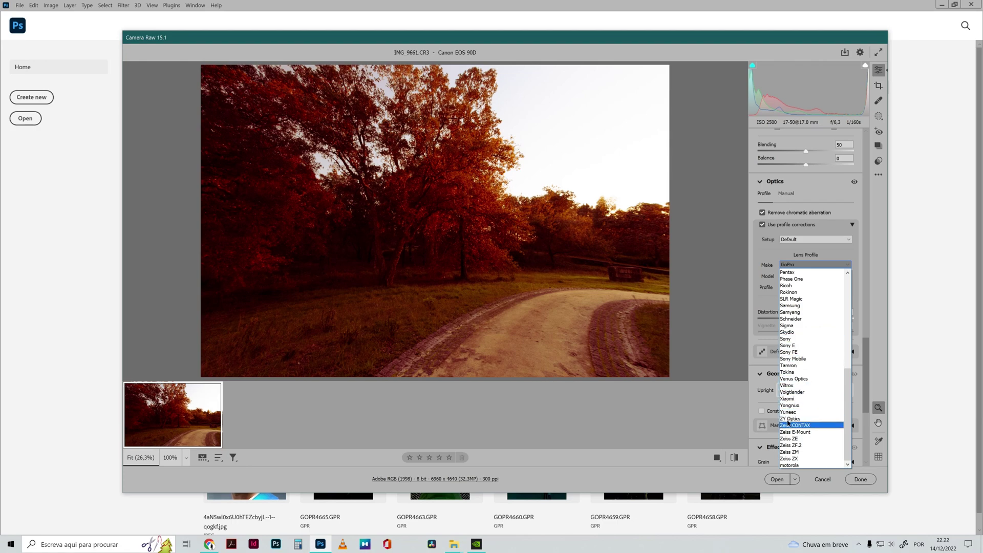
pyautogui.click(789, 325)
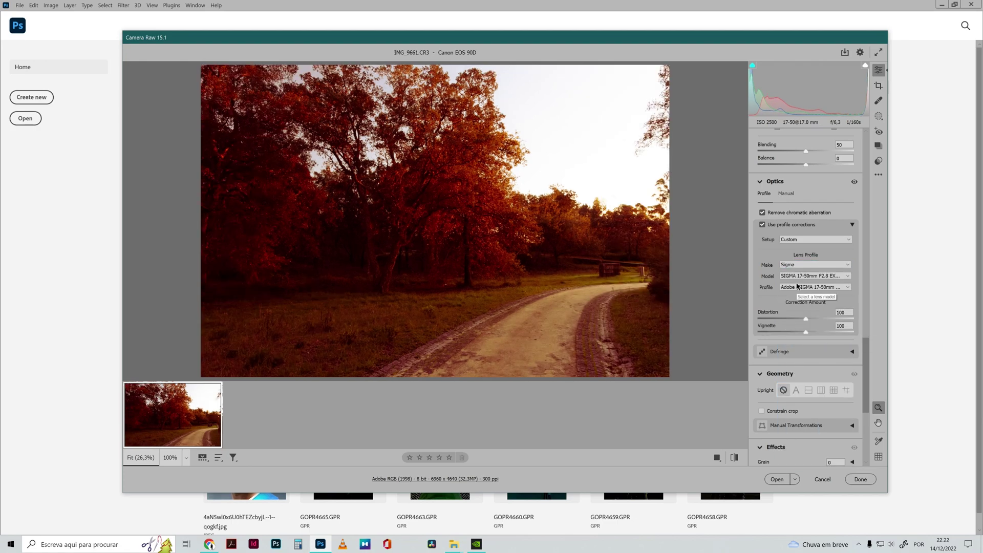
pyautogui.click(796, 391)
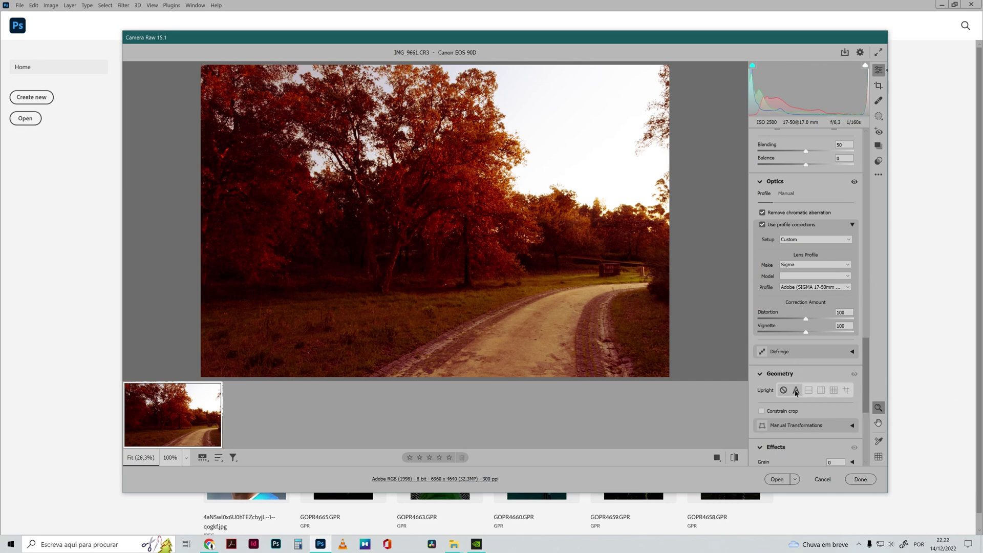
# - Set Exposure to +0.80, Highlights -51, Shadows +8, Whites -46, Blacks -21, Texture +35, Clarity +7 and Dehaze +28
pyautogui.scroll(15, 800, 297)
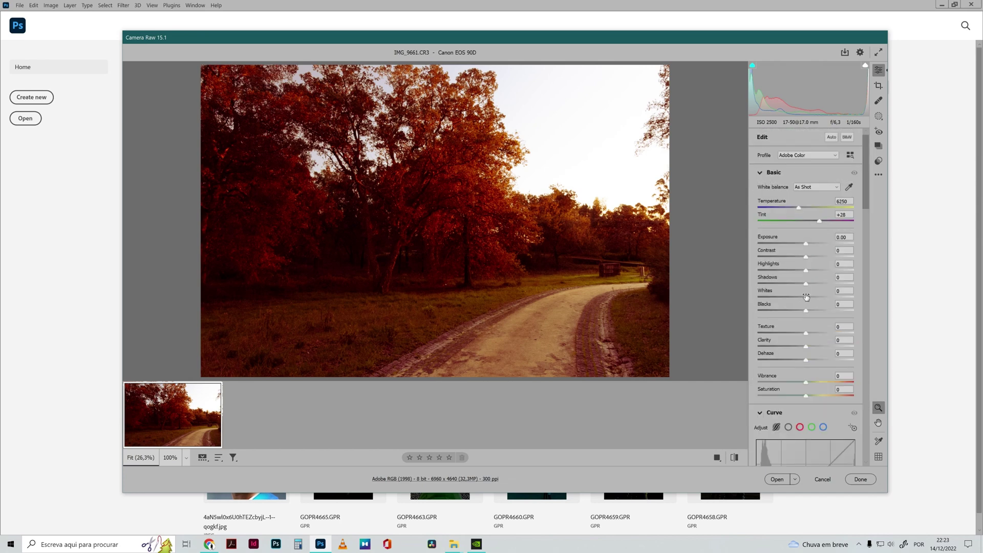
pyautogui.moveTo(807, 244); pyautogui.dragTo(819, 360)
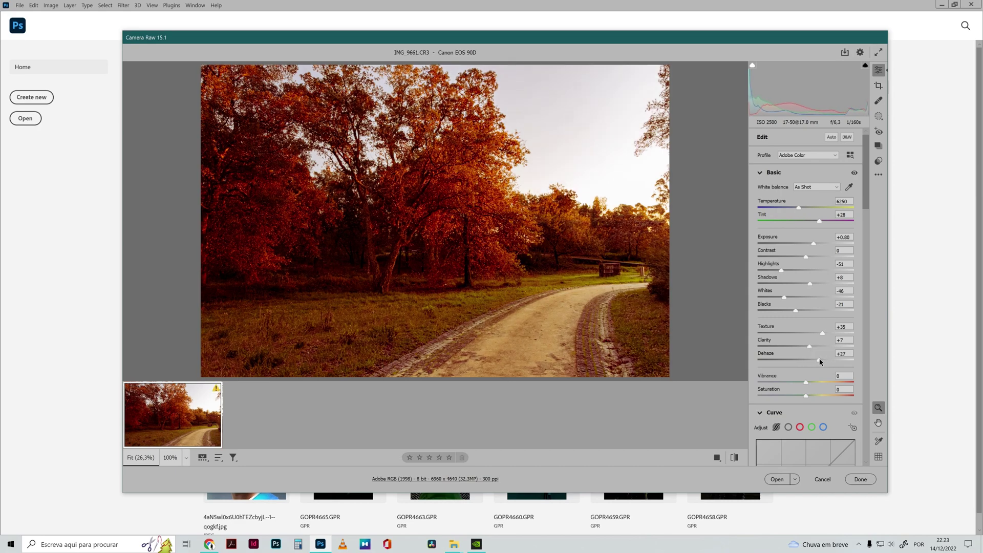
# - Shape the parametric tone curve with Highlights -22, Lights +6, Darks +19 and Shadows -4
pyautogui.scroll(-5, 819, 359)
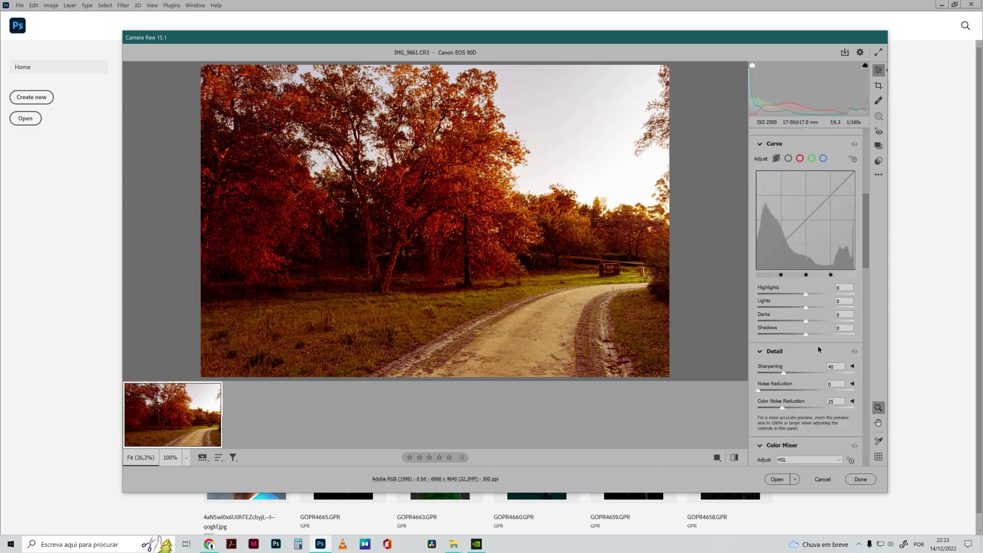
pyautogui.moveTo(806, 296); pyautogui.dragTo(806, 336)
pyautogui.scroll(-1, 806, 335)
pyautogui.scroll(-2, 810, 287)
pyautogui.scroll(3, 810, 265)
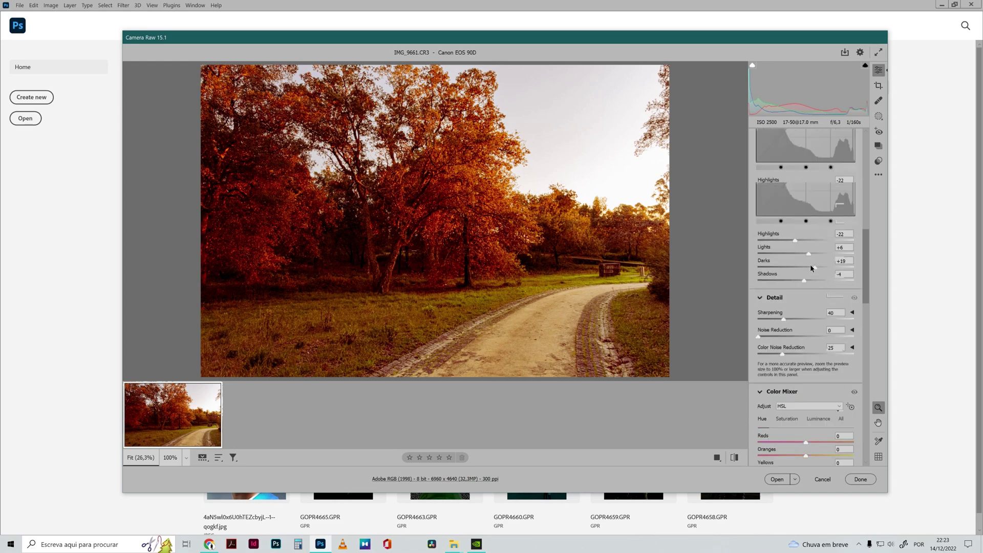
# - Set Sharpening to 89, Noise Reduction to 58 and Color Noise Reduction to 59
pyautogui.scroll(-1, 806, 353)
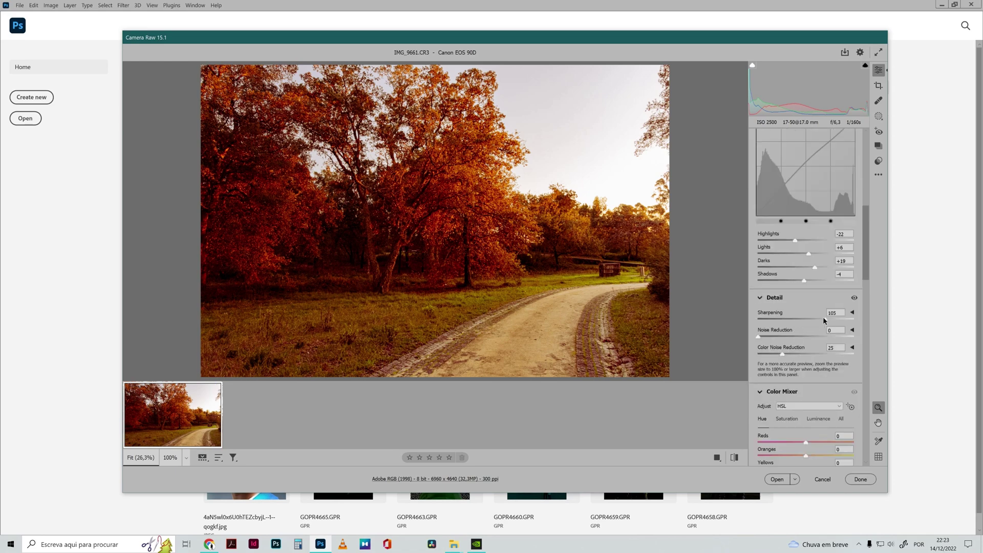
pyautogui.moveTo(824, 320); pyautogui.dragTo(815, 320)
pyautogui.scroll(-2, 816, 356)
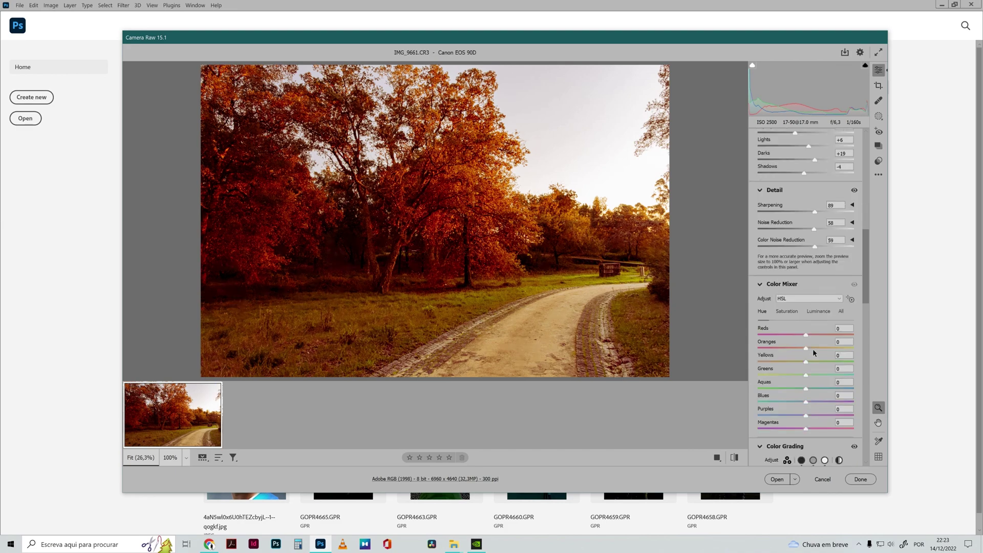
# - In the Color Mixer, set saturation to +14 for oranges and -4 for yellows, and set blue luminance to -50
pyautogui.click(788, 313)
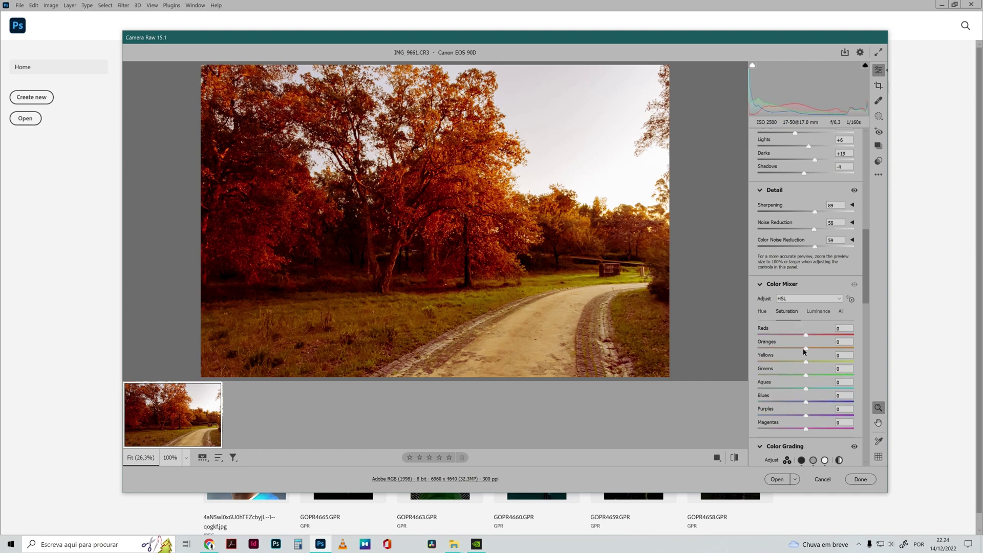
pyautogui.moveTo(806, 351)
pyautogui.mouseDown()
pyautogui.moveTo(848, 354)
pyautogui.moveTo(753, 343)
pyautogui.moveTo(795, 353)
pyautogui.mouseUp()
pyautogui.moveTo(813, 351)
pyautogui.mouseDown()
pyautogui.moveTo(793, 361)
pyautogui.moveTo(805, 362)
pyautogui.mouseUp()
pyautogui.moveTo(799, 402); pyautogui.dragTo(805, 404)
pyautogui.click(819, 312)
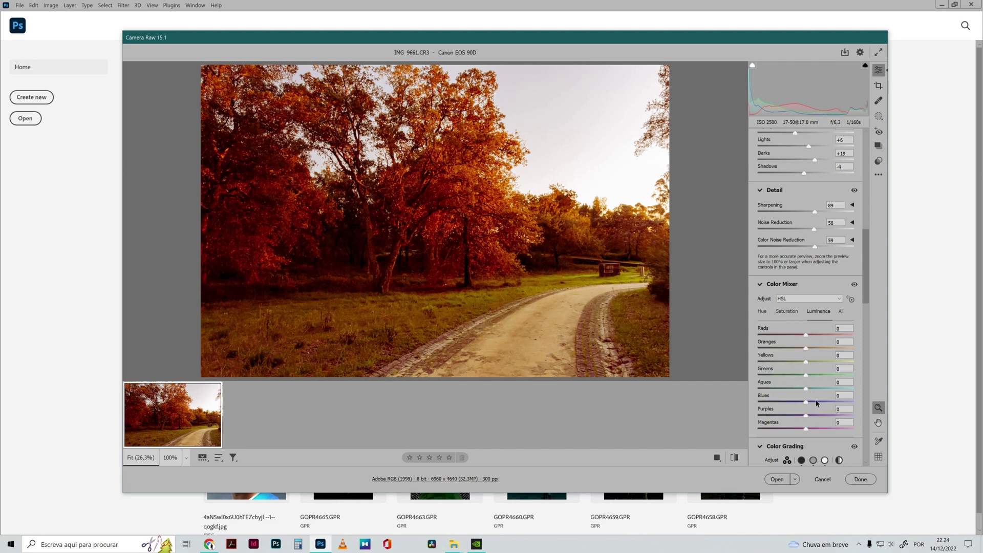
pyautogui.moveTo(805, 405)
pyautogui.mouseDown()
pyautogui.moveTo(781, 404)
pyautogui.moveTo(832, 402)
pyautogui.moveTo(823, 402)
pyautogui.mouseUp()
# - Shift the Color Mixer hues to -37 for oranges, +40 for yellows and +42 for greens
pyautogui.click(788, 312)
pyautogui.click(760, 313)
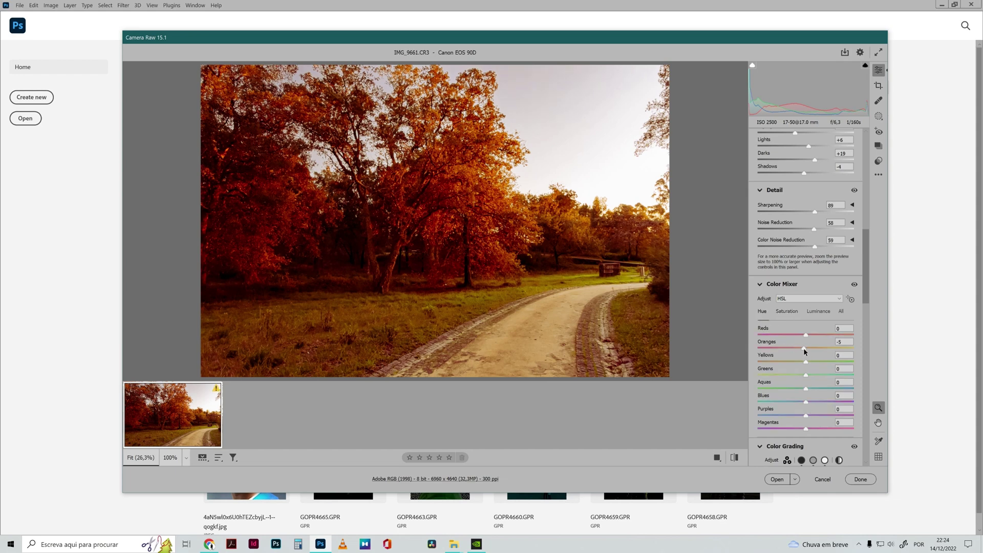
pyautogui.moveTo(804, 348)
pyautogui.mouseDown()
pyautogui.moveTo(776, 348)
pyautogui.moveTo(821, 349)
pyautogui.moveTo(768, 352)
pyautogui.moveTo(824, 354)
pyautogui.moveTo(756, 355)
pyautogui.moveTo(803, 360)
pyautogui.moveTo(792, 359)
pyautogui.mouseUp()
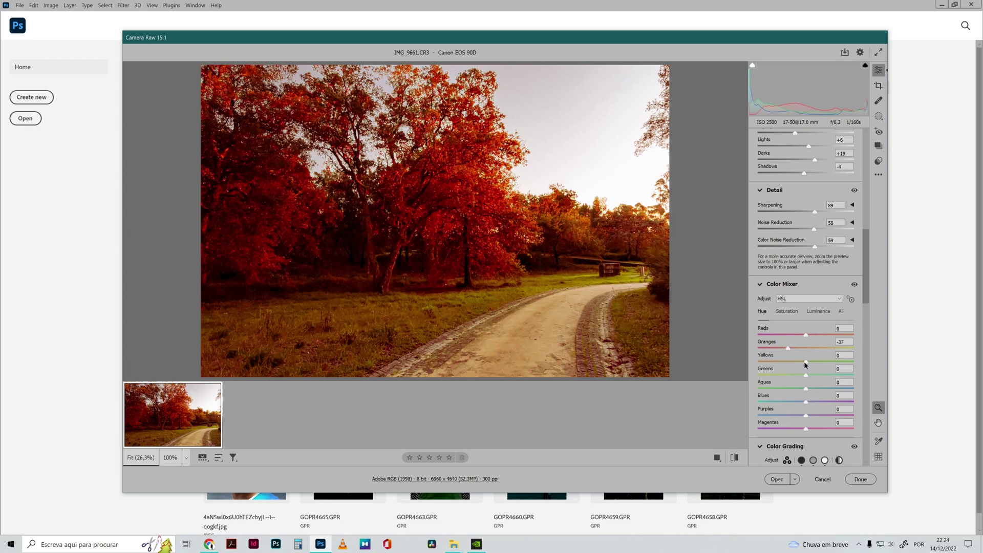
pyautogui.moveTo(805, 362); pyautogui.dragTo(815, 362)
pyautogui.moveTo(806, 375)
pyautogui.mouseDown()
pyautogui.moveTo(779, 377)
pyautogui.moveTo(823, 375)
pyautogui.moveTo(789, 376)
pyautogui.mouseUp()
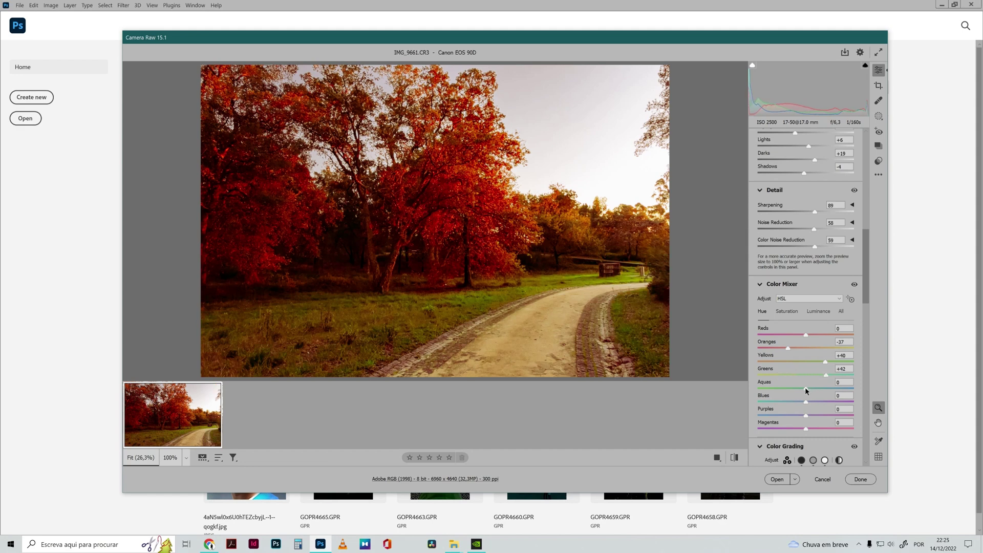
pyautogui.moveTo(806, 389)
pyautogui.mouseDown()
pyautogui.moveTo(772, 386)
pyautogui.moveTo(828, 386)
pyautogui.moveTo(795, 386)
pyautogui.mouseUp()
# - Regrade the shadows to hue 25, saturation 100, the highlights to hue 324, saturation 3, and the midtones to hue 42, saturation 33
pyautogui.scroll(-5, 805, 383)
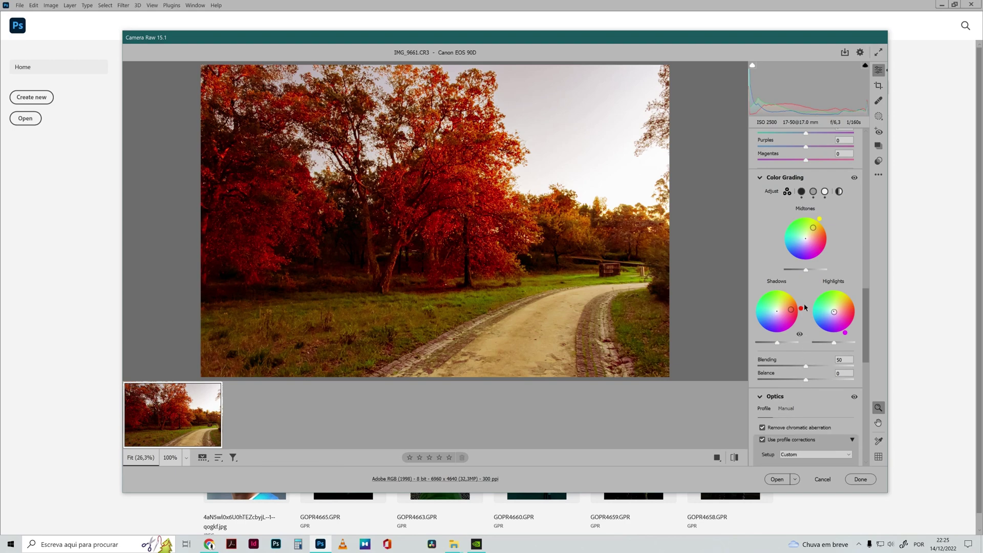
pyautogui.scroll(1, 805, 307)
pyautogui.moveTo(792, 367)
pyautogui.mouseDown()
pyautogui.moveTo(789, 352)
pyautogui.moveTo(772, 349)
pyautogui.moveTo(793, 358)
pyautogui.mouseUp()
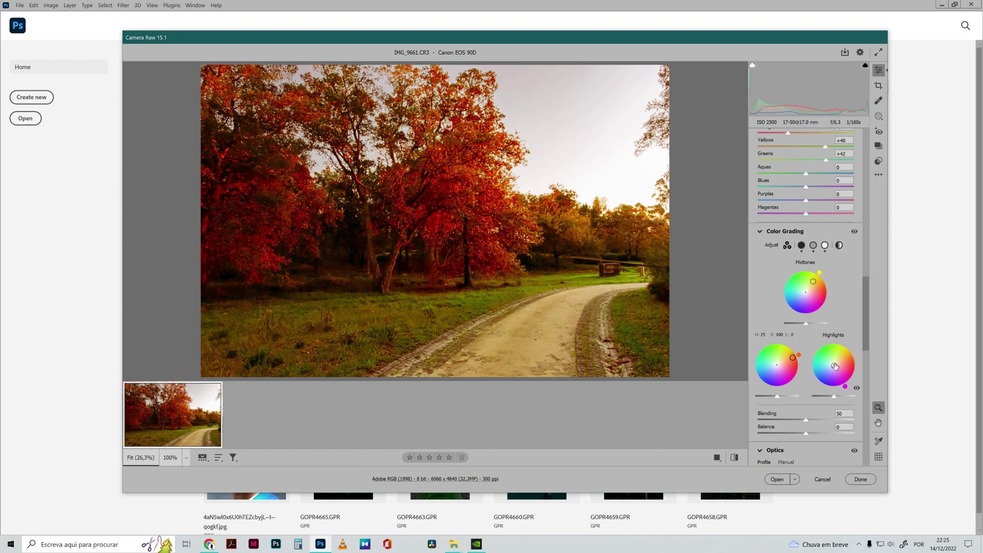
pyautogui.moveTo(835, 366); pyautogui.dragTo(842, 350)
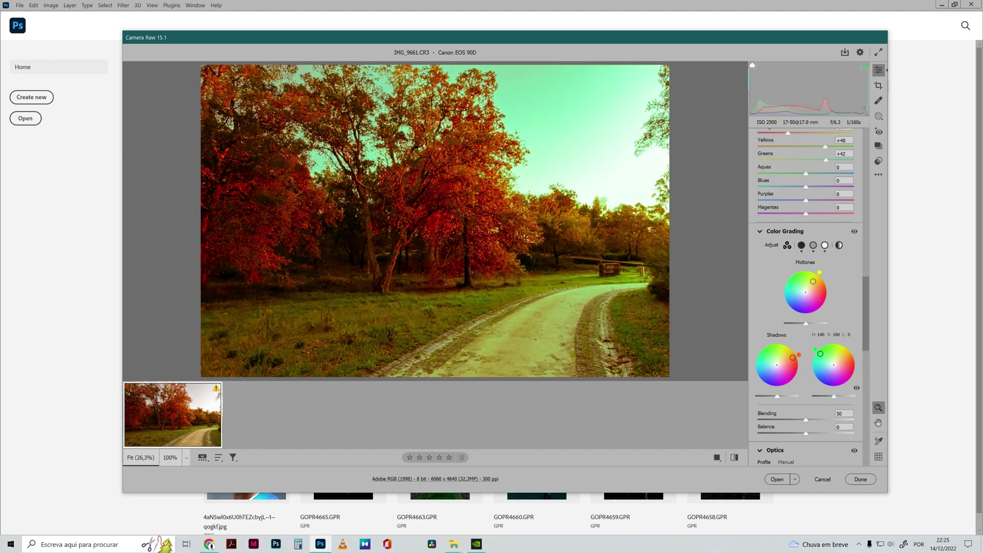
pyautogui.moveTo(821, 354)
pyautogui.mouseDown()
pyautogui.moveTo(817, 365)
pyautogui.moveTo(835, 365)
pyautogui.mouseUp()
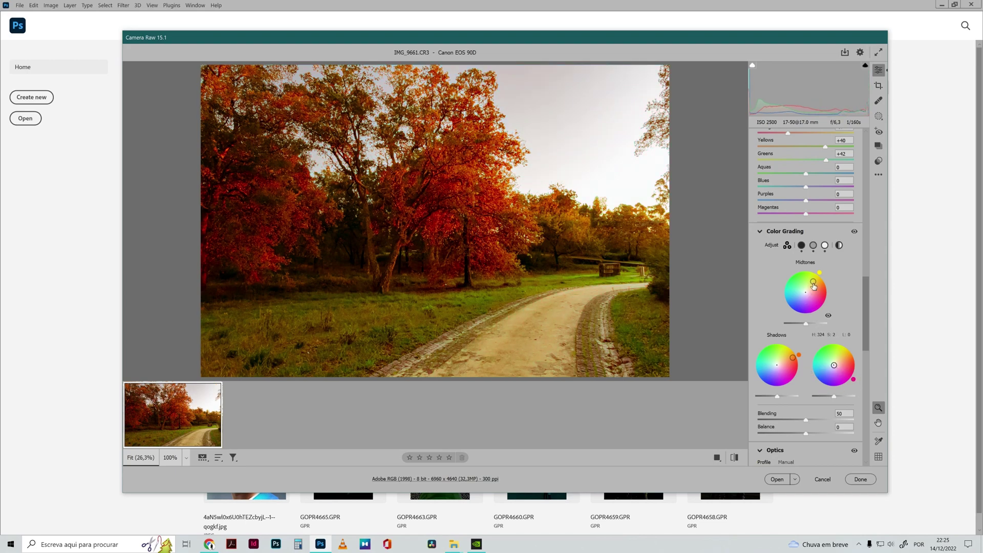
pyautogui.moveTo(813, 281)
pyautogui.mouseDown()
pyautogui.moveTo(800, 275)
pyautogui.moveTo(823, 290)
pyautogui.moveTo(810, 288)
pyautogui.mouseUp()
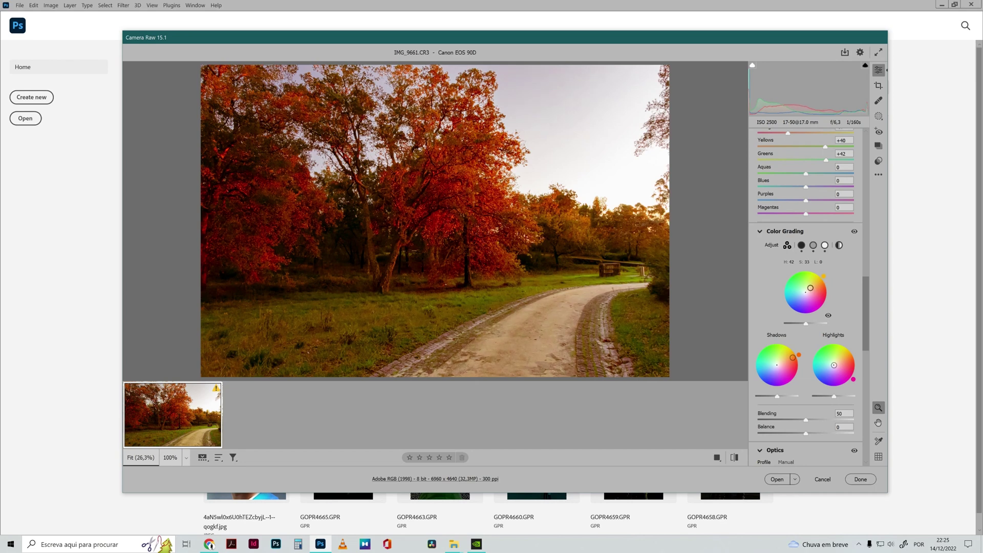
# - Set blue saturation to +33 and adjust the saturation of purples, magentas and reds in the Color Mixer
pyautogui.scroll(3, 811, 290)
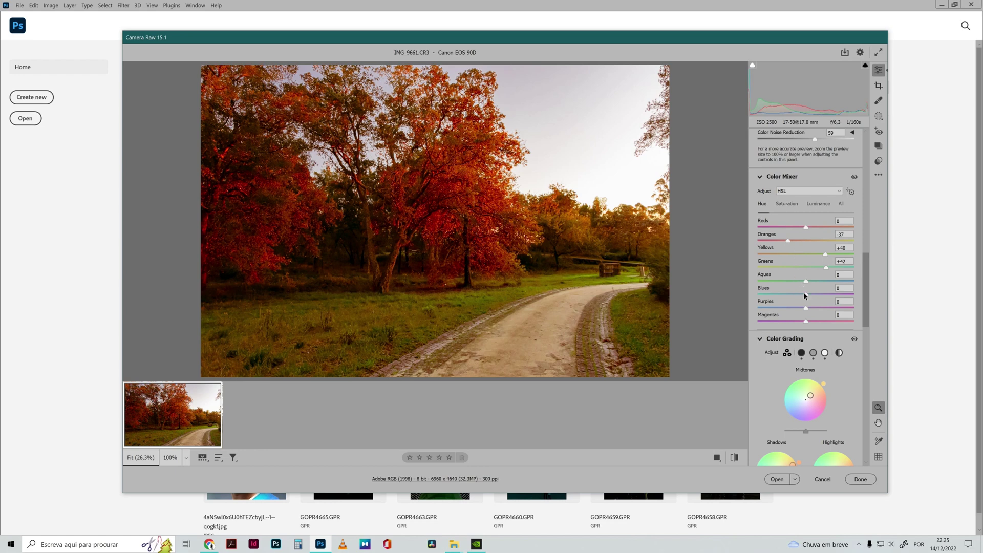
pyautogui.moveTo(806, 294)
pyautogui.mouseDown()
pyautogui.moveTo(760, 297)
pyautogui.moveTo(804, 302)
pyautogui.mouseUp()
pyautogui.click(786, 204)
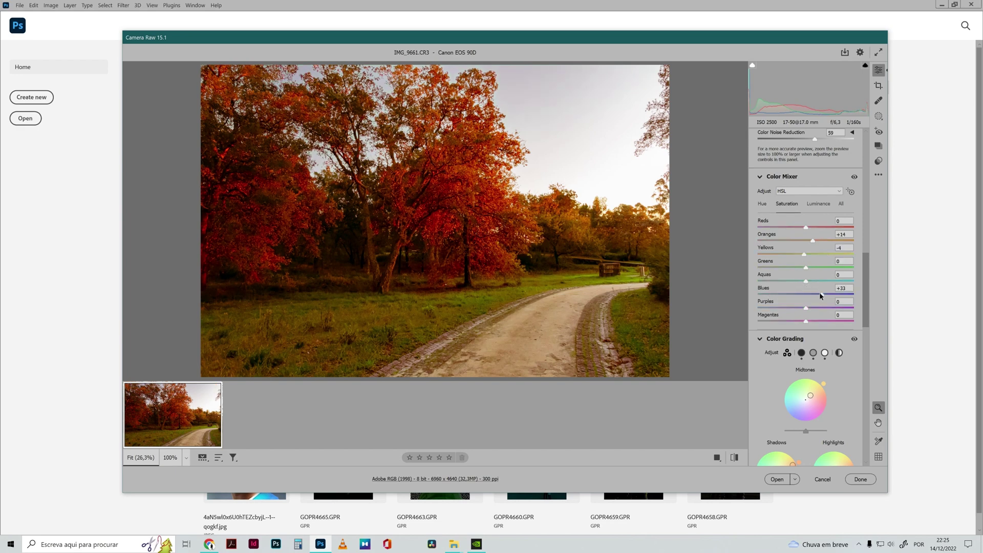
pyautogui.moveTo(806, 308); pyautogui.dragTo(744, 308)
pyautogui.moveTo(806, 323); pyautogui.dragTo(747, 324)
pyautogui.moveTo(805, 230); pyautogui.dragTo(834, 234)
# - Set Color Mixer luminance to -4 for reds, +43 for oranges, +55 for yellows and -47 for greens
pyautogui.click(815, 205)
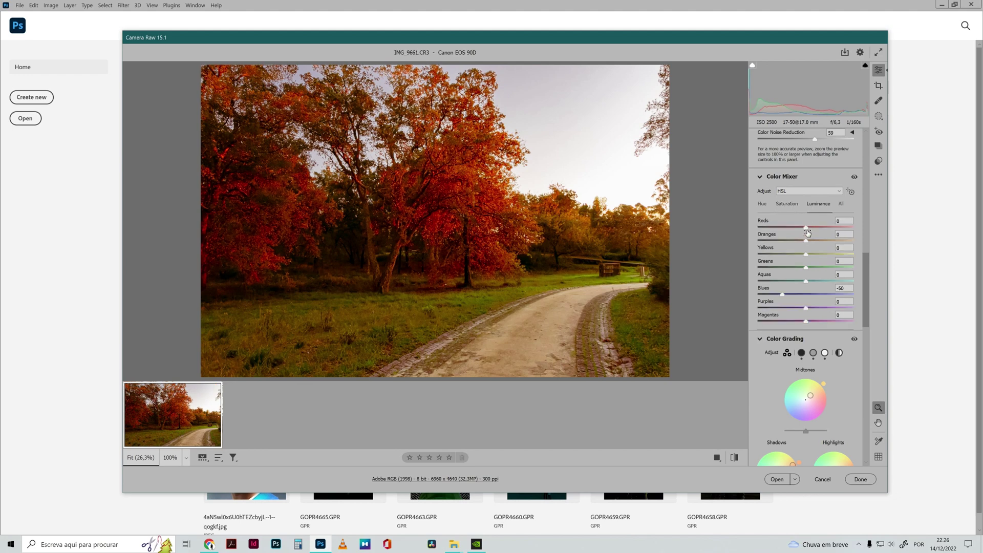
pyautogui.moveTo(806, 227)
pyautogui.mouseDown()
pyautogui.moveTo(829, 233)
pyautogui.moveTo(808, 227)
pyautogui.mouseUp()
pyautogui.moveTo(806, 241)
pyautogui.mouseDown()
pyautogui.moveTo(794, 241)
pyautogui.moveTo(825, 243)
pyautogui.mouseUp()
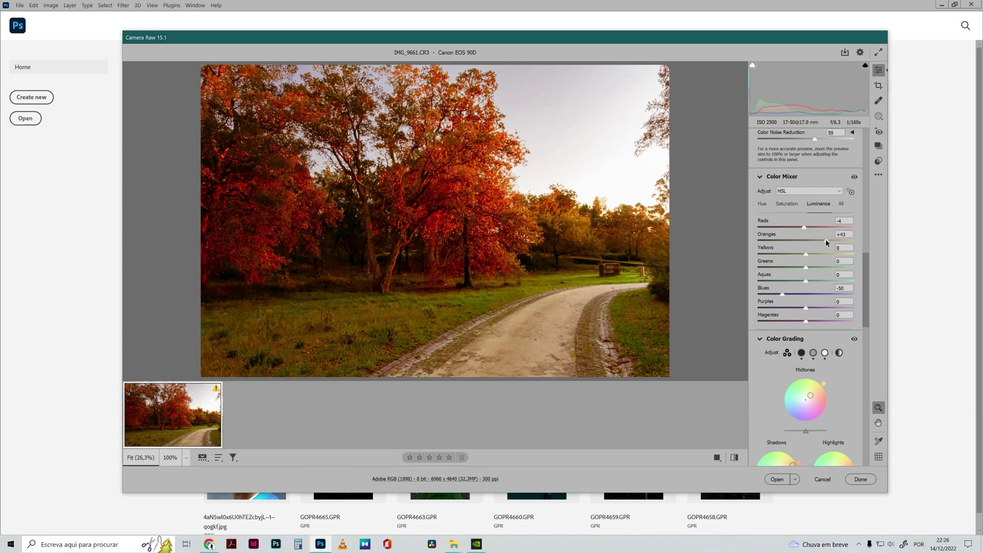
pyautogui.moveTo(807, 256); pyautogui.dragTo(762, 265)
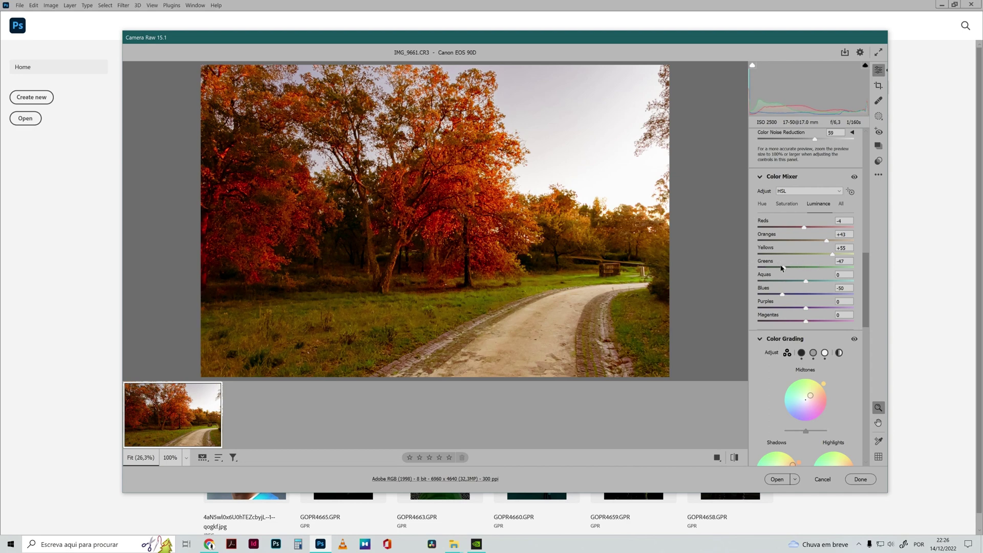
# - Refine the basic light adjustments, setting Exposure to +0.85 and Highlights to -77
pyautogui.scroll(10, 816, 254)
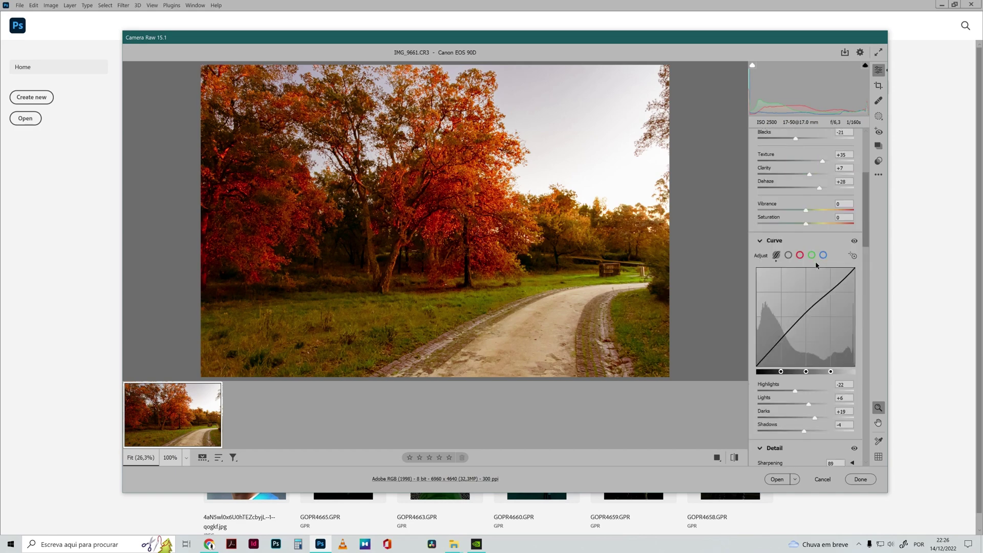
pyautogui.scroll(5, 817, 265)
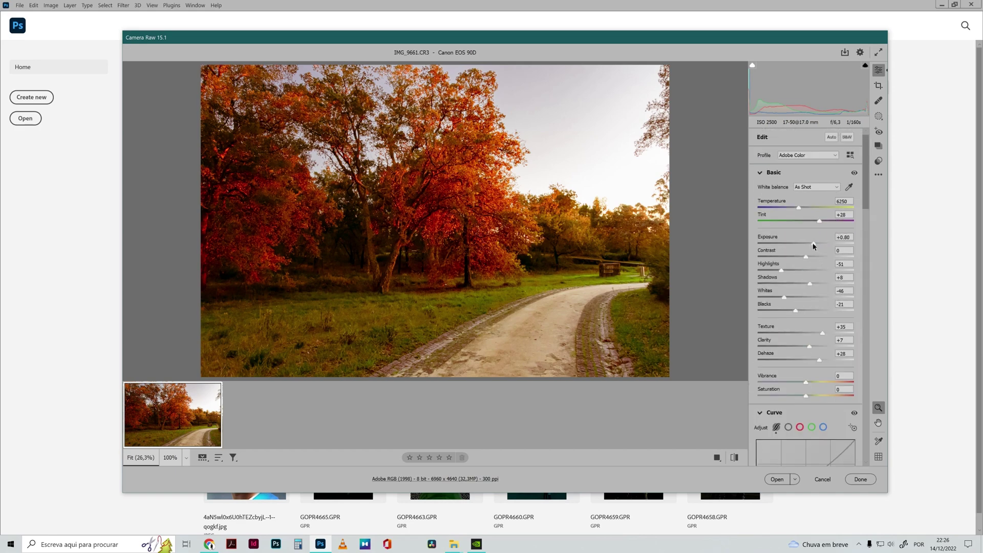
pyautogui.moveTo(815, 244); pyautogui.dragTo(817, 244)
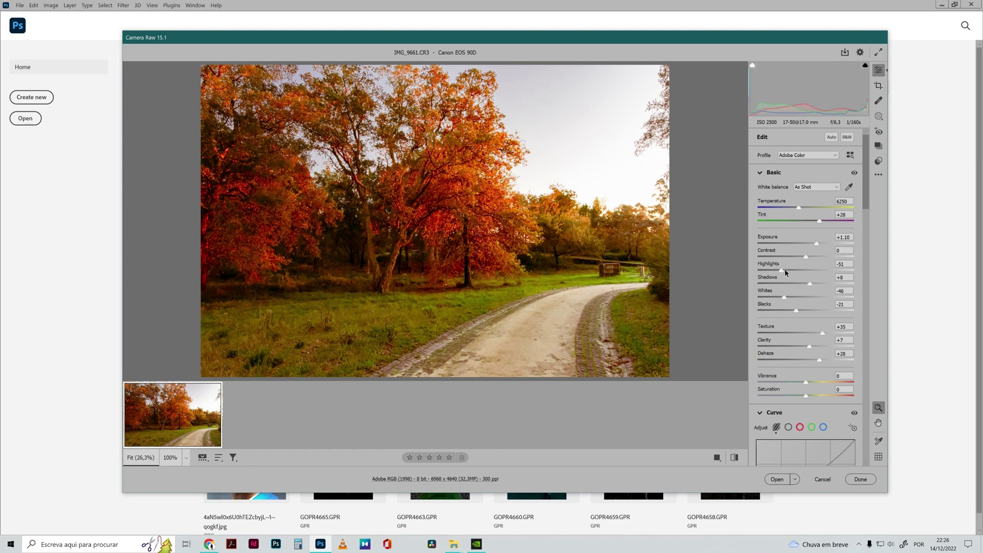
pyautogui.moveTo(783, 273); pyautogui.dragTo(769, 273)
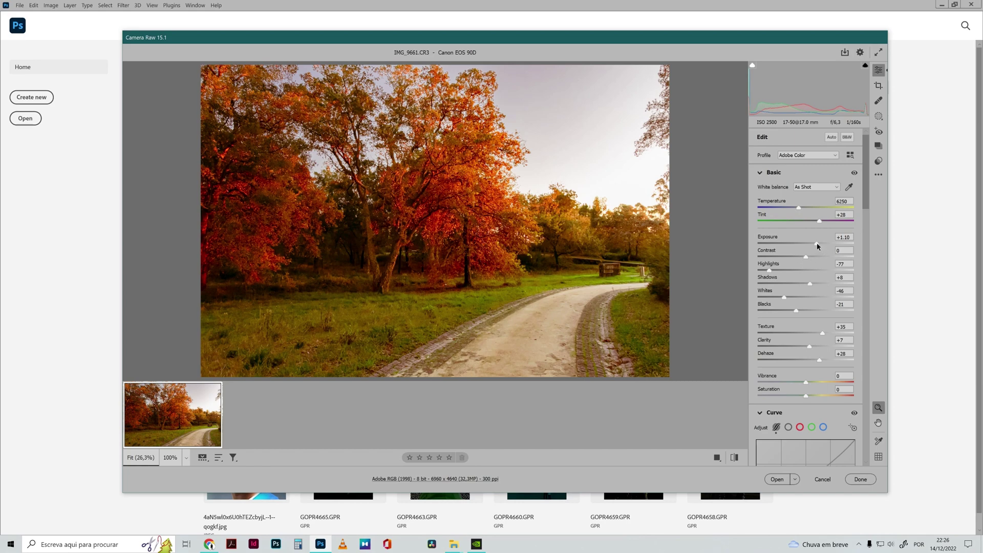
pyautogui.moveTo(818, 247); pyautogui.dragTo(816, 247)
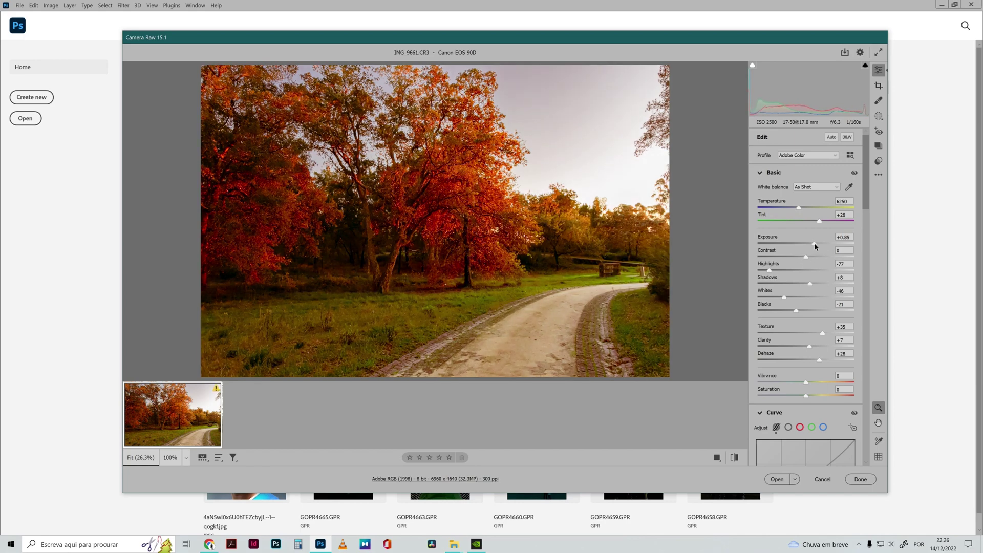
# - Finish the raw development and open the edited photo as a document in Photoshop
pyautogui.scroll(-3, 773, 468)
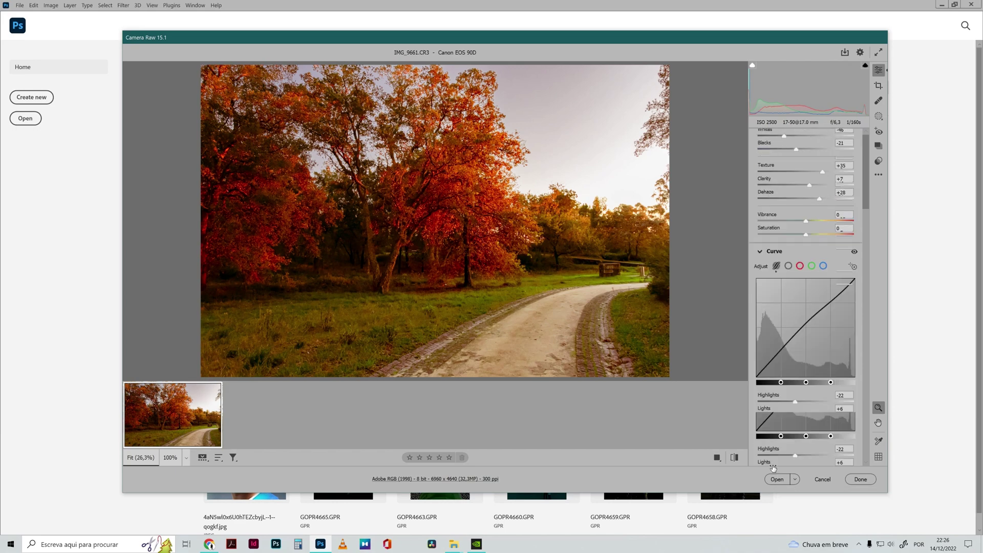
pyautogui.scroll(-6, 773, 461)
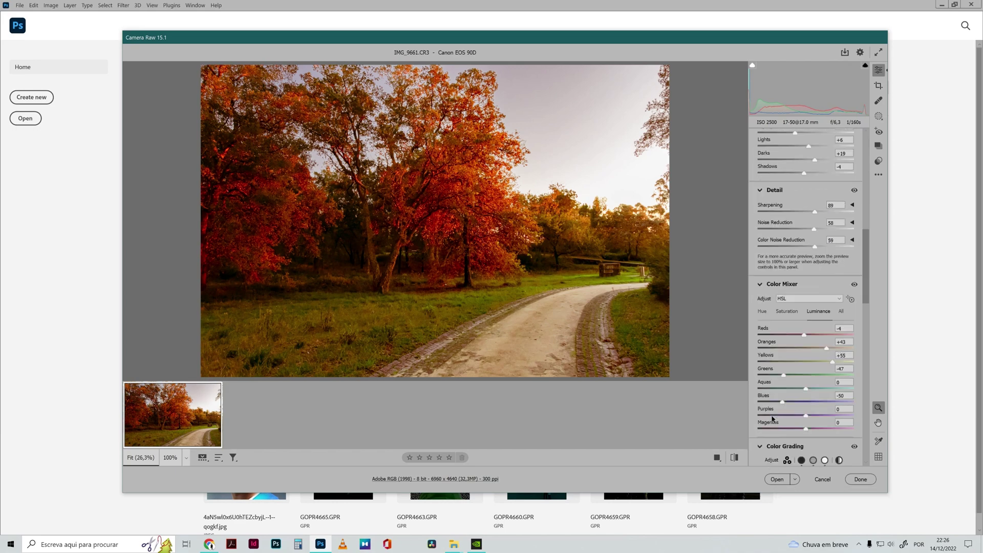
pyautogui.scroll(-10, 773, 419)
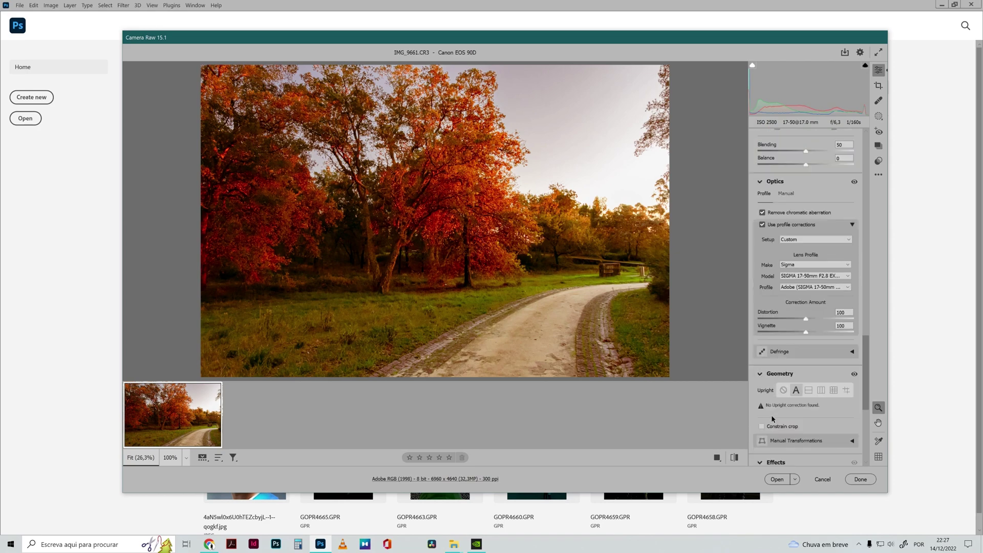
pyautogui.scroll(-2, 774, 419)
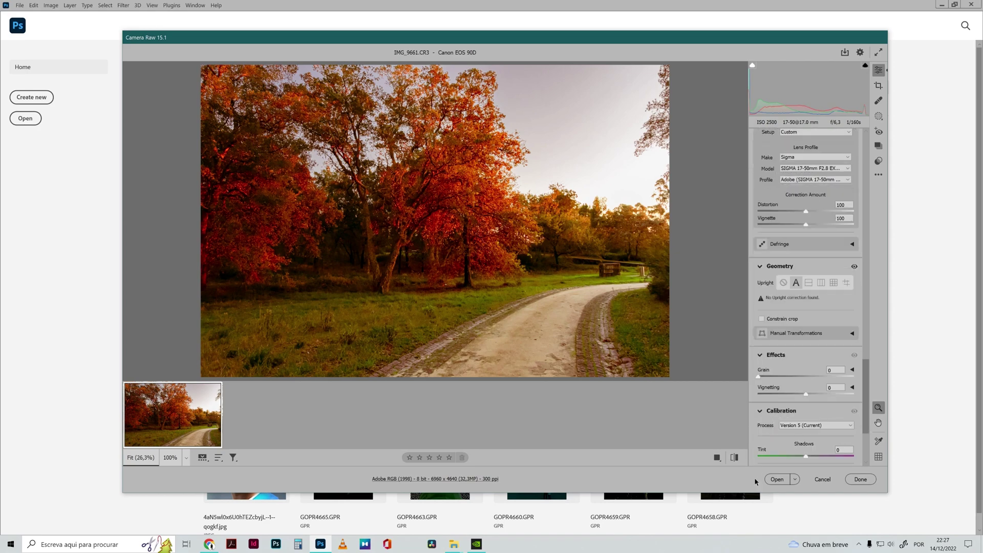
pyautogui.click(777, 480)
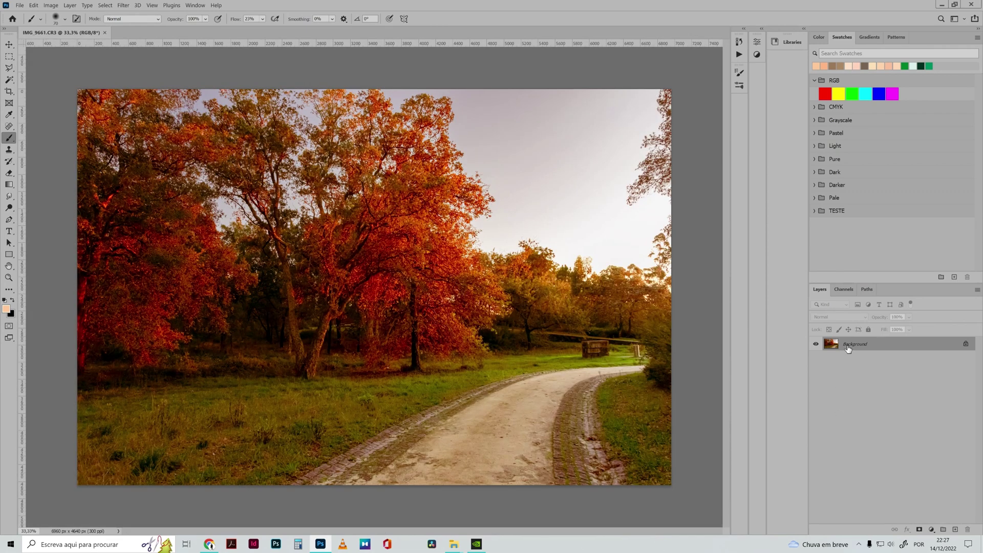
# - Add a new empty layer and draw a large elliptical selection over the sky and the bright side of the photo
pyautogui.click(956, 530)
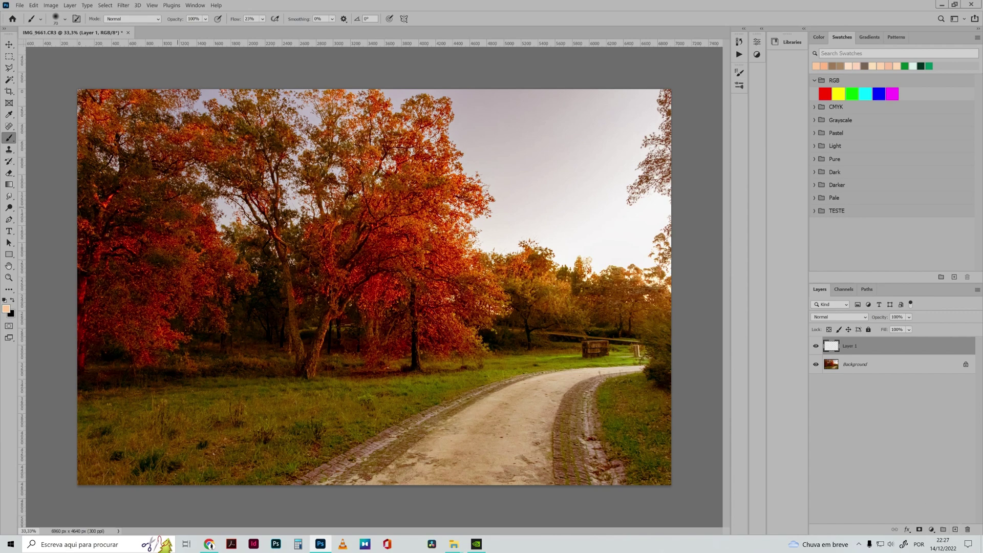
pyautogui.click(9, 57)
pyautogui.rightClick(9, 57)
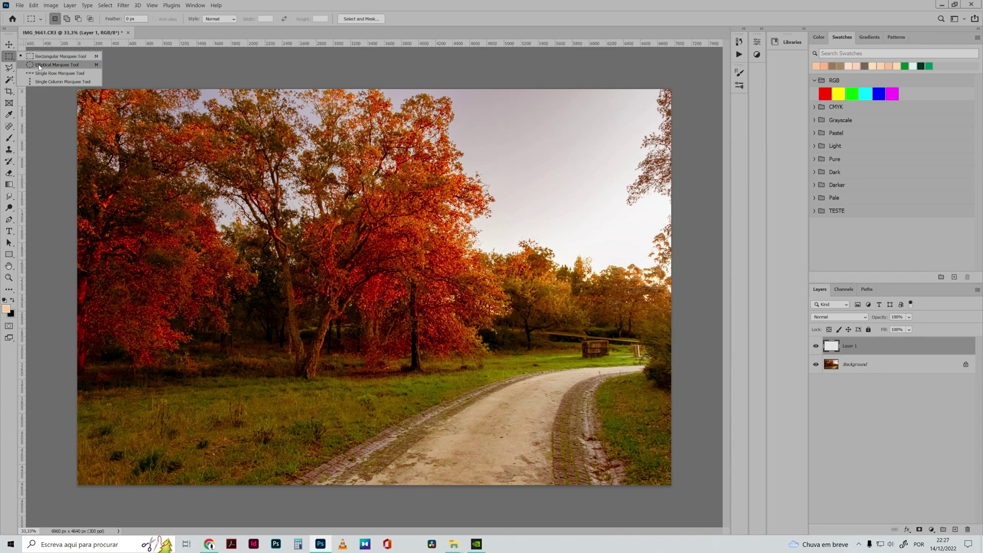
pyautogui.click(46, 66)
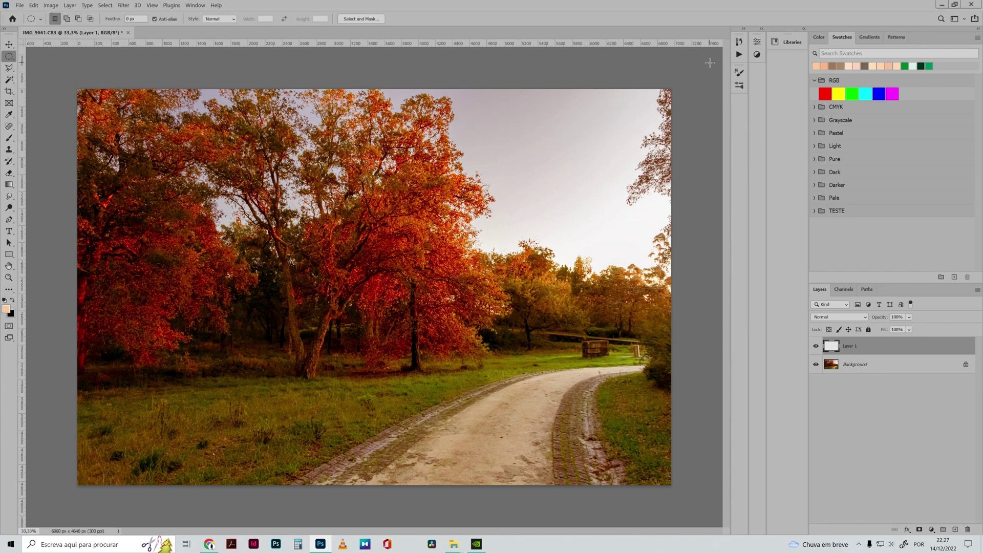
pyautogui.moveTo(711, 64); pyautogui.dragTo(349, 431)
pyautogui.moveTo(534, 266); pyautogui.dragTo(565, 235)
# - Set the foreground color to pale yellow (fcfcd3) and fill the elliptical selection with it on the new layer
pyautogui.moveTo(9, 184); pyautogui.dragTo(49, 185)
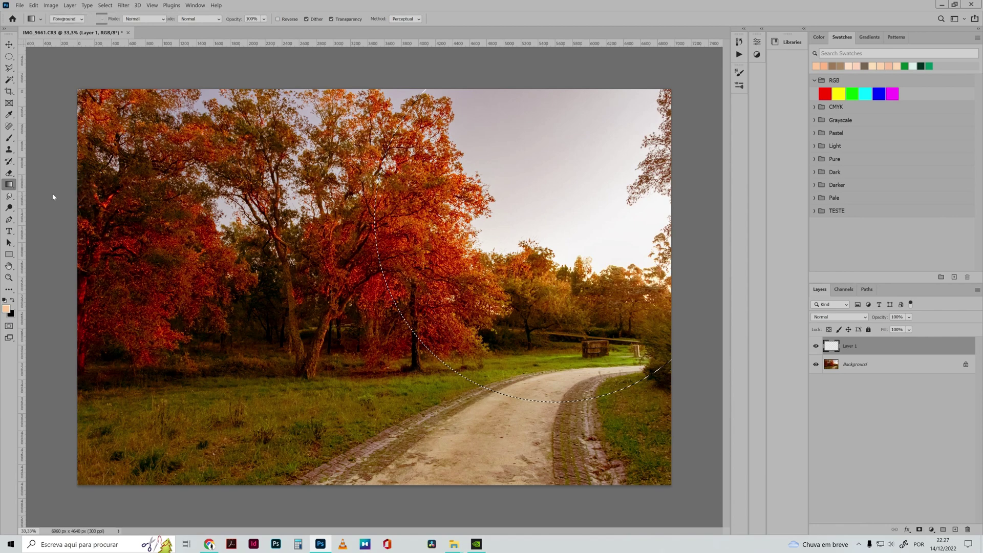
pyautogui.click(6, 309)
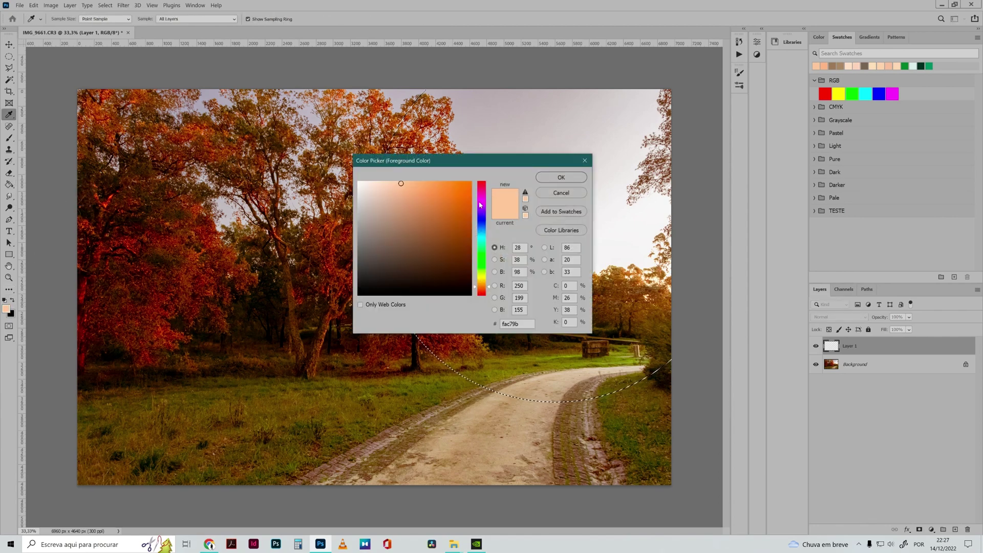
pyautogui.click(482, 277)
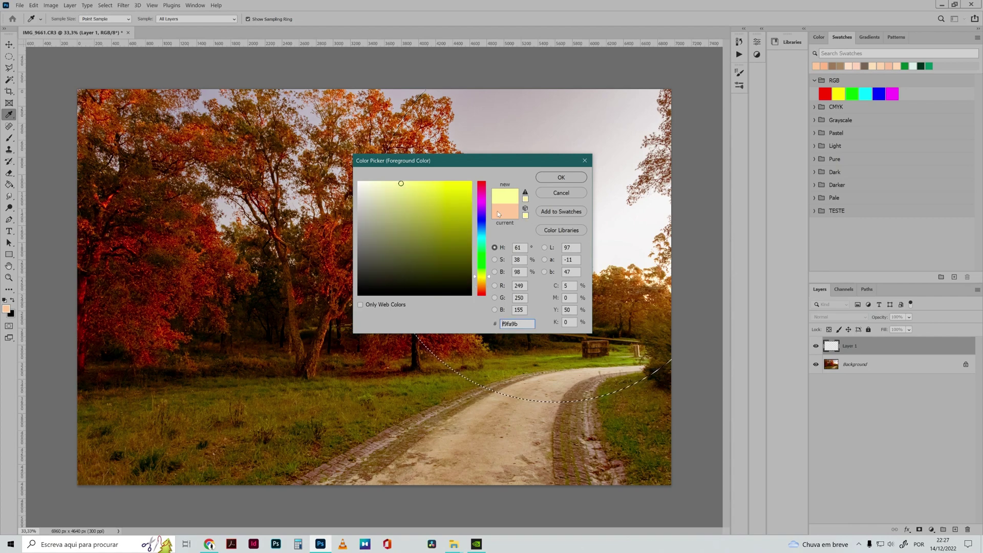
pyautogui.click(400, 184)
pyautogui.moveTo(400, 183); pyautogui.dragTo(376, 183)
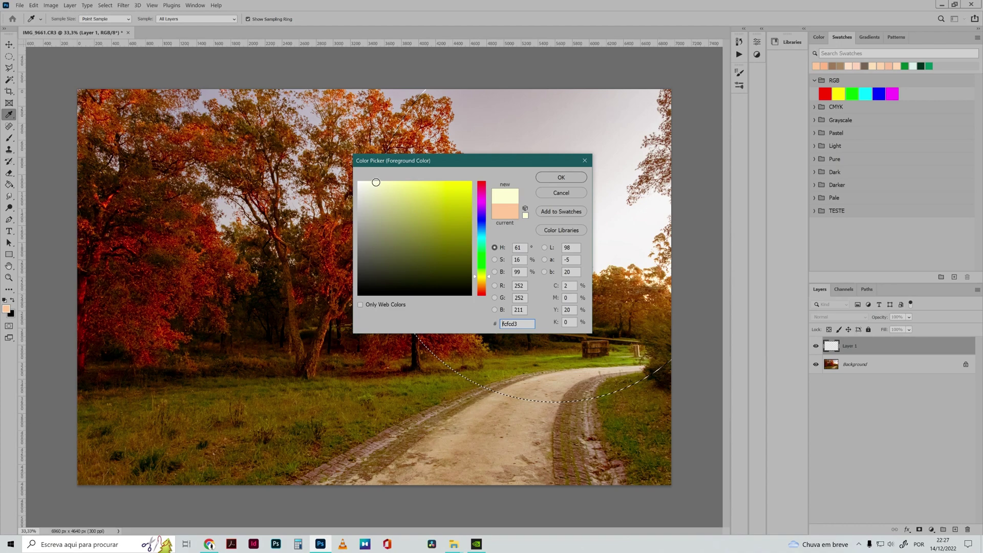
pyautogui.click(562, 178)
pyautogui.press('g')
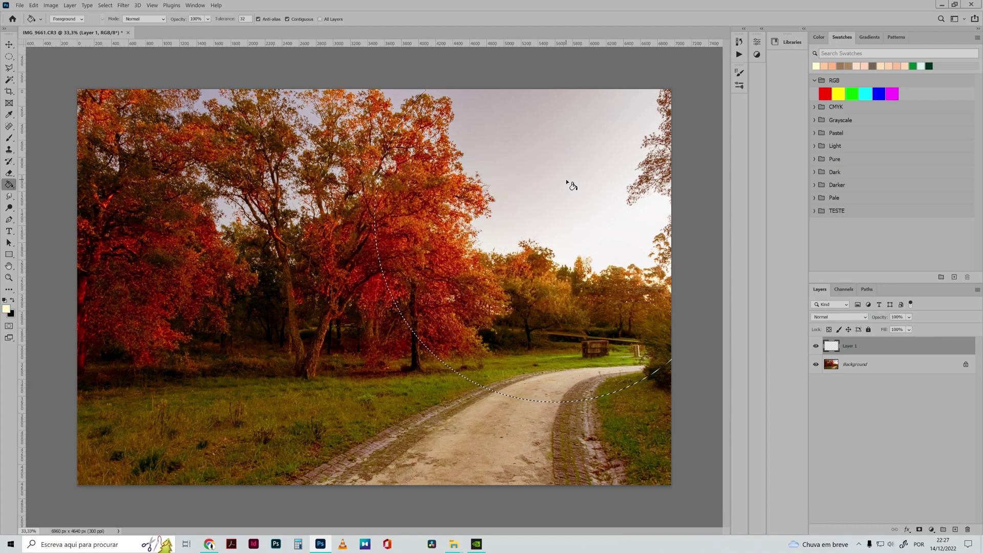
pyautogui.click(567, 208)
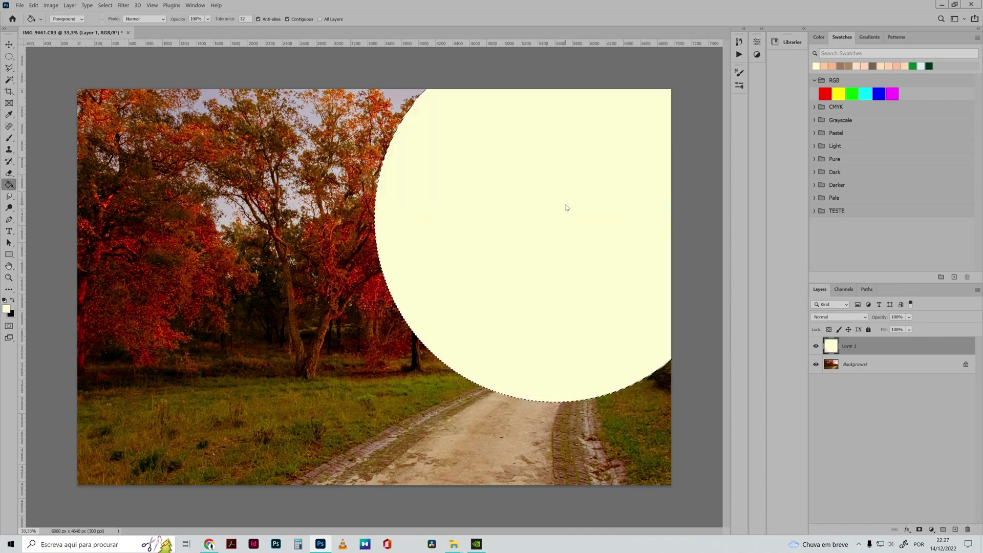
# - Deselect the ellipse and soften it into a wide glow with a very large Gaussian Blur radius
pyautogui.click(7, 68)
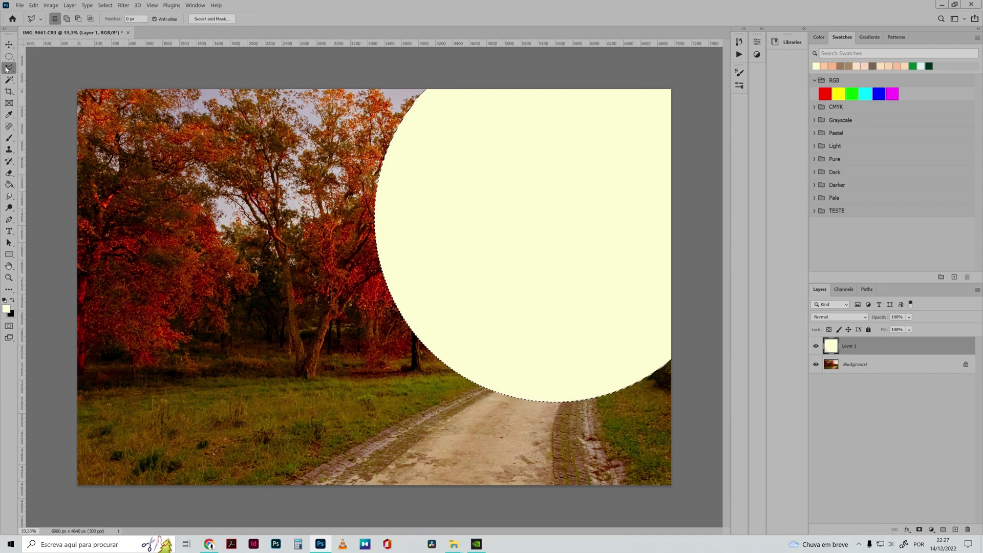
pyautogui.rightClick(488, 131)
pyautogui.click(497, 135)
pyautogui.click(123, 5)
pyautogui.moveTo(151, 109)
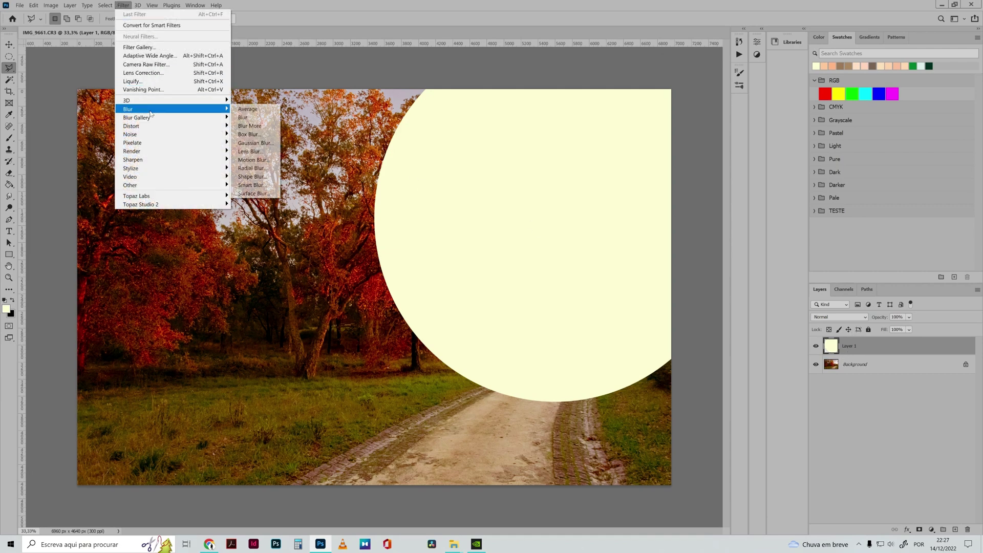
pyautogui.click(260, 143)
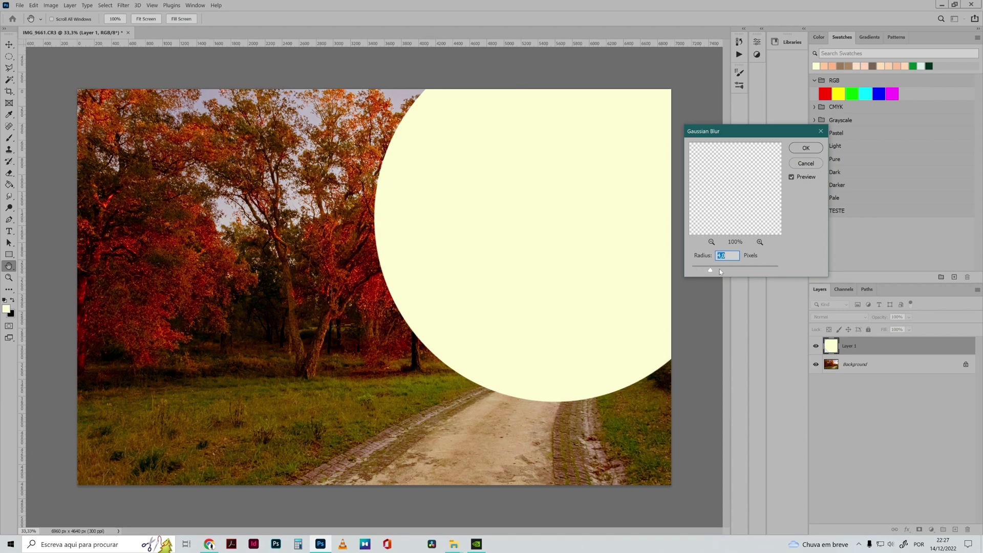
pyautogui.moveTo(720, 272); pyautogui.dragTo(774, 271)
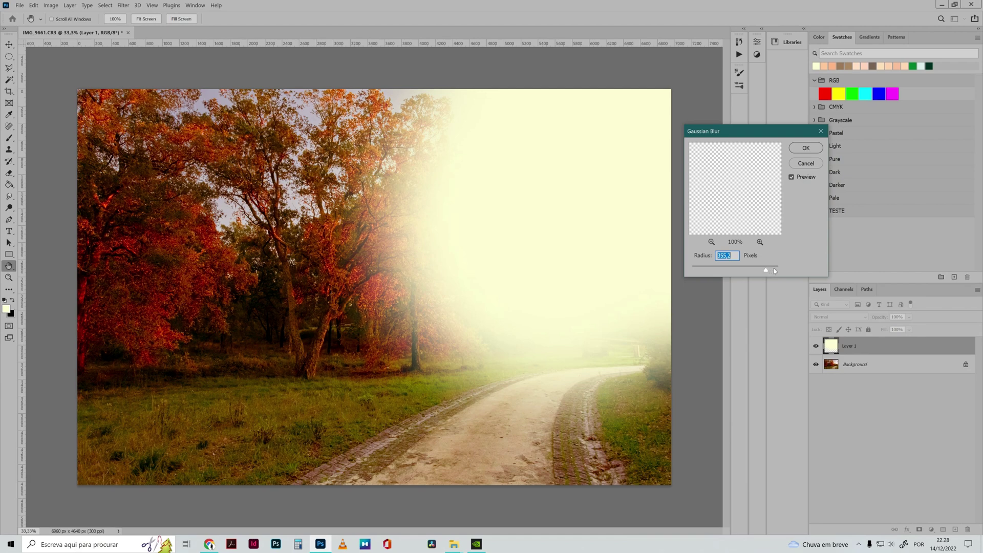
pyautogui.click(809, 152)
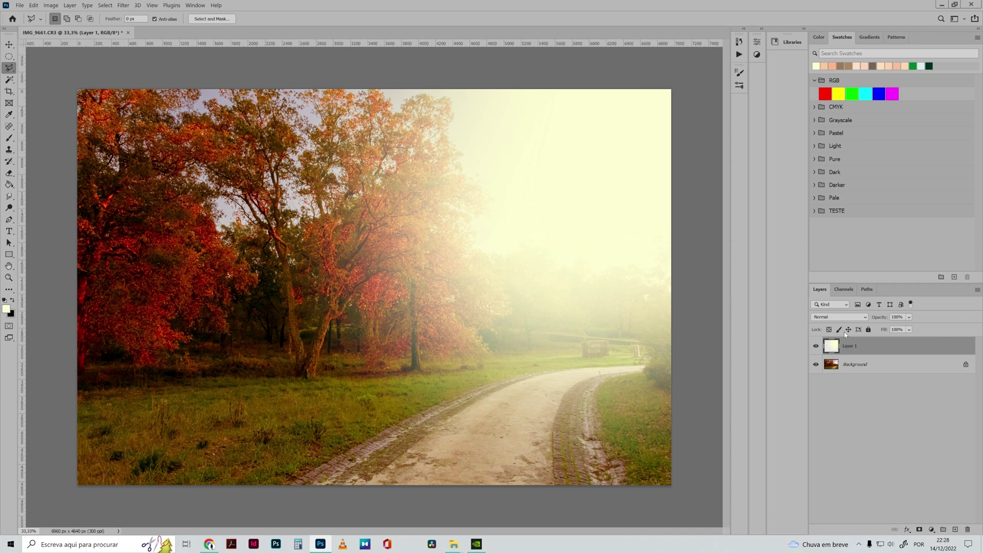
# - Set the glow layer's blend mode to Lighten and reduce its fill to about 39%
pyautogui.click(909, 330)
pyautogui.moveTo(930, 343)
pyautogui.mouseDown()
pyautogui.moveTo(893, 342)
pyautogui.moveTo(912, 341)
pyautogui.mouseUp()
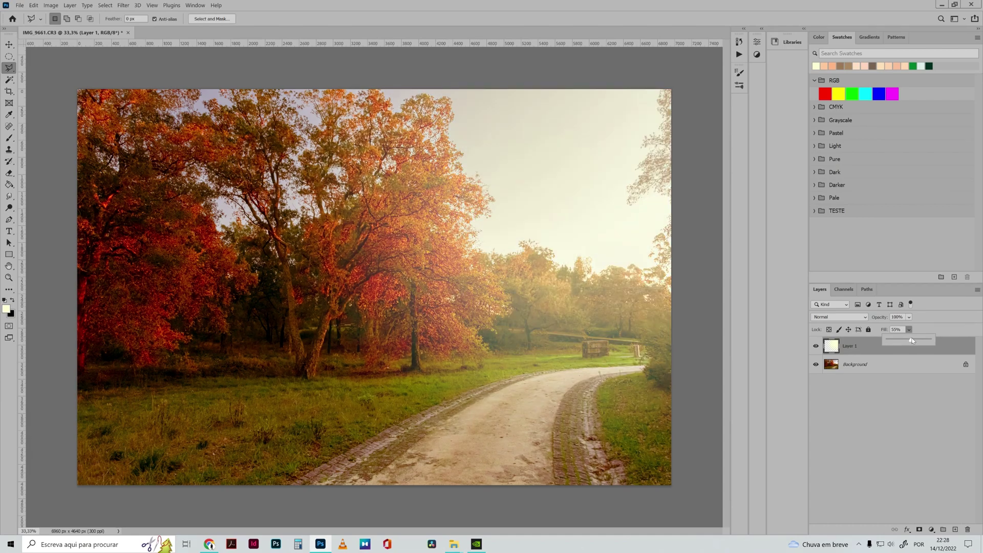
pyautogui.click(867, 318)
pyautogui.click(847, 335)
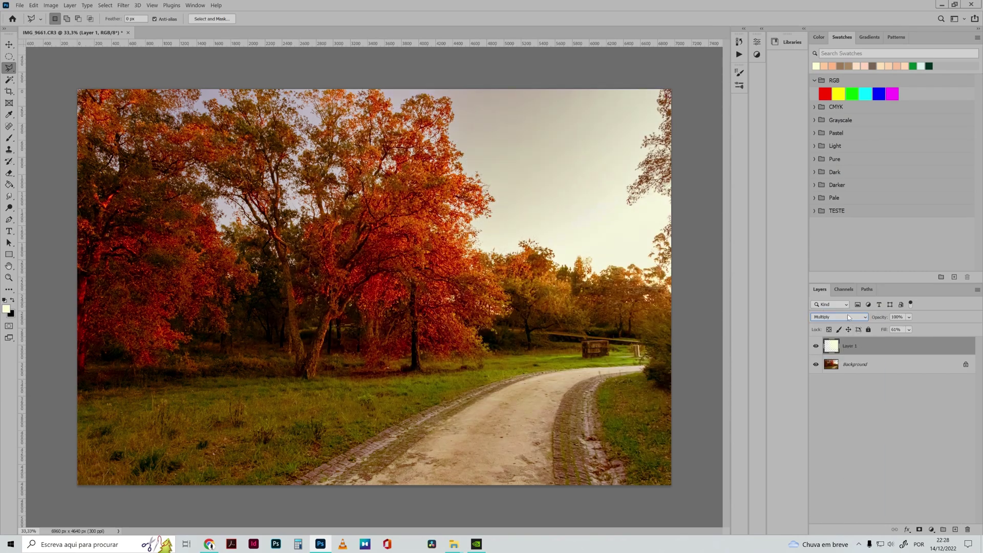
pyautogui.scroll(-1, 849, 318)
pyautogui.scroll(-1, 849, 318)
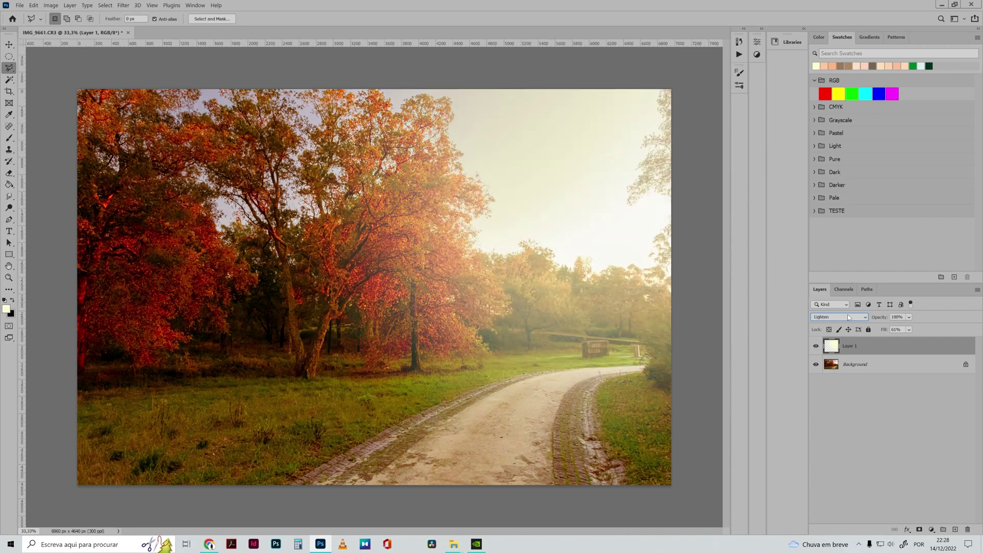
pyautogui.click(909, 330)
pyautogui.moveTo(924, 342); pyautogui.dragTo(916, 342)
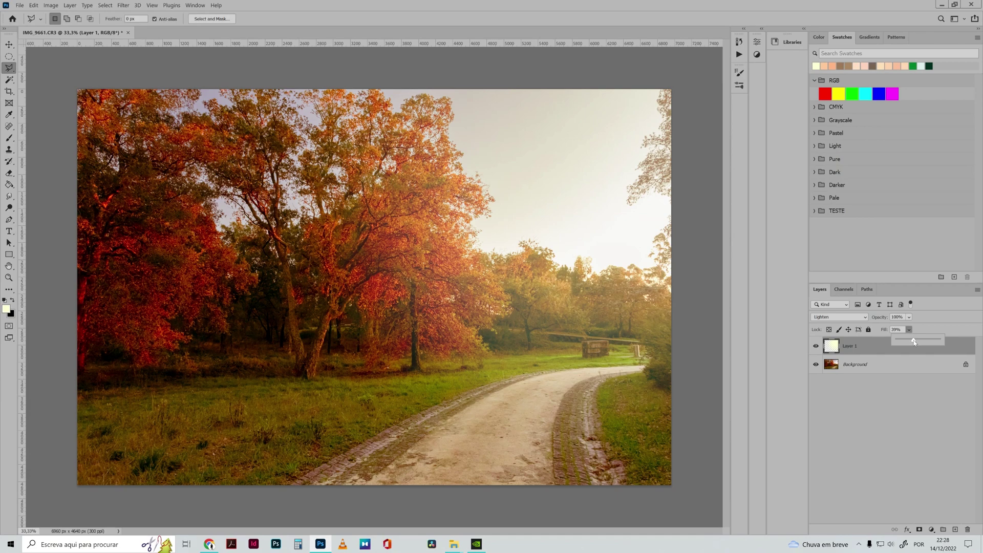
# - Duplicate the Background layer
pyautogui.click(885, 369)
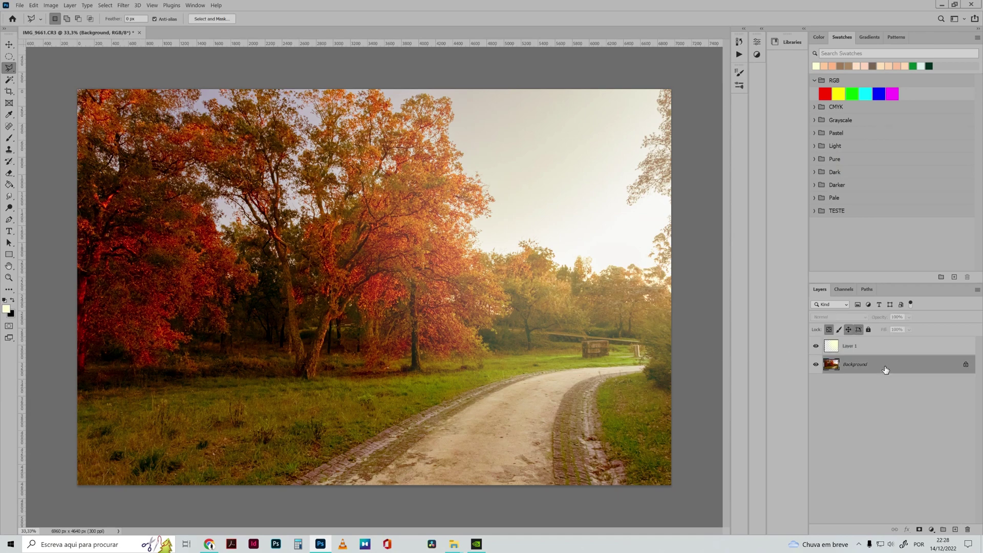
pyautogui.moveTo(885, 369); pyautogui.dragTo(953, 530)
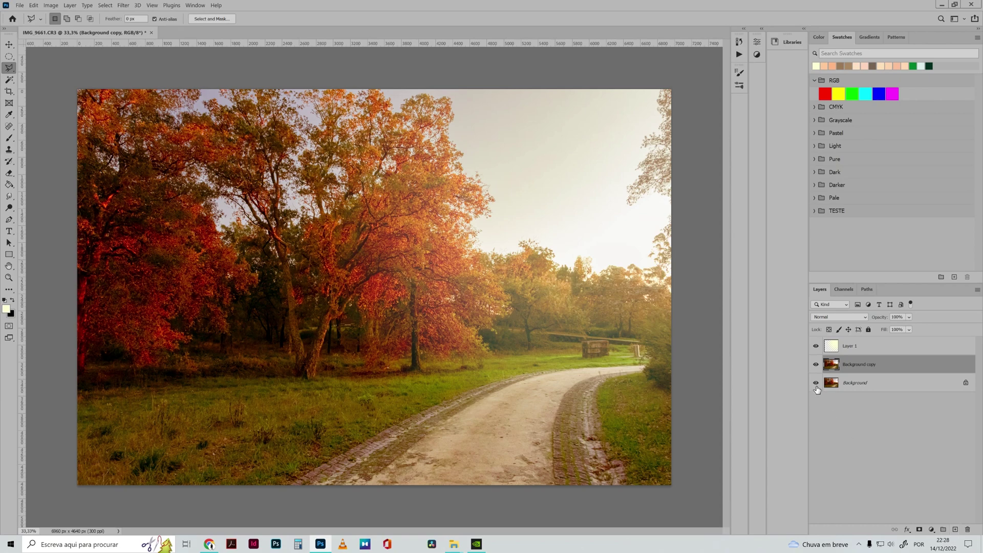
# - Clean up the small spots and debris along the path on the background copy with an enlarged Spot Healing Brush, comparing with the original
pyautogui.click(8, 127)
pyautogui.click(65, 19)
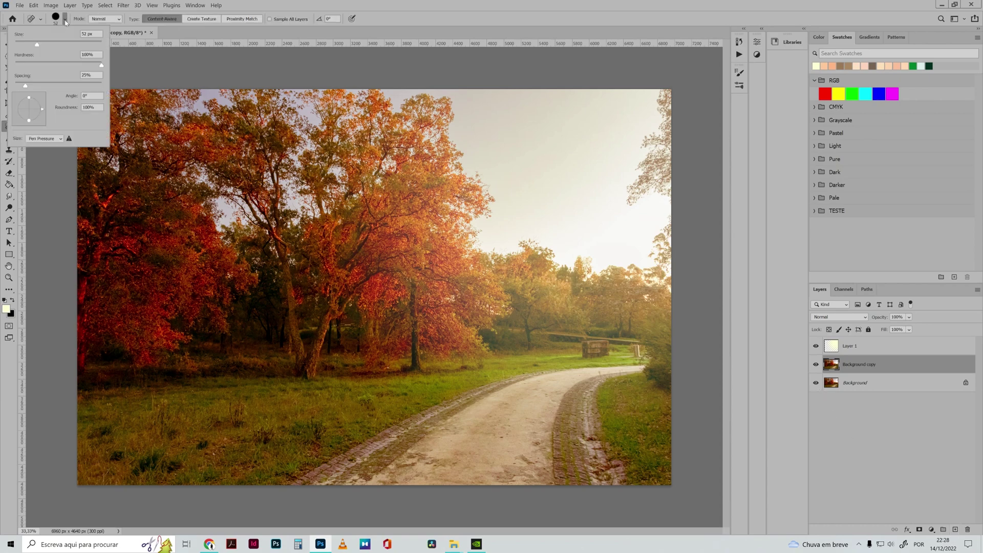
pyautogui.moveTo(51, 41); pyautogui.dragTo(51, 43)
pyautogui.click(503, 437)
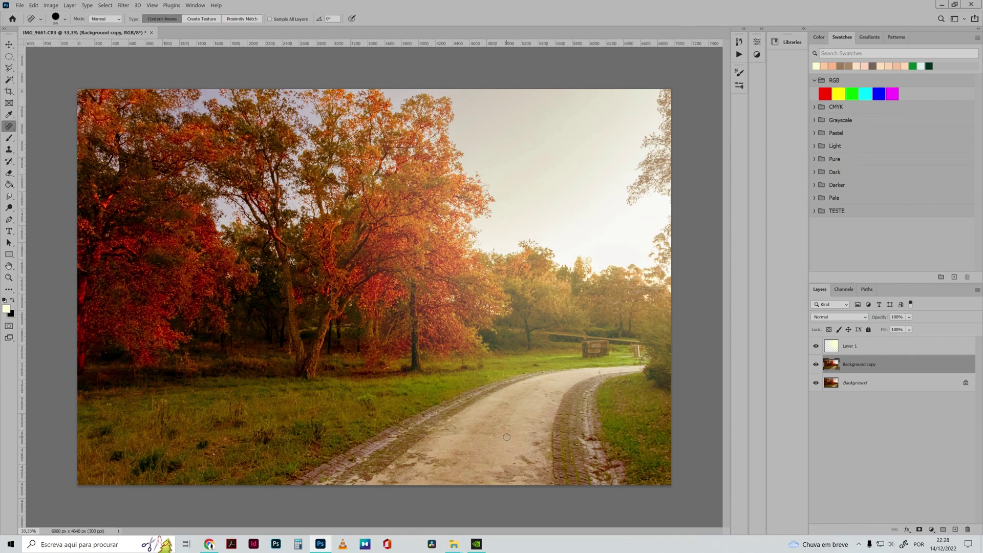
pyautogui.click(507, 434)
pyautogui.moveTo(503, 433); pyautogui.dragTo(499, 436)
pyautogui.click(493, 439)
pyautogui.click(470, 452)
pyautogui.click(455, 453)
pyautogui.click(464, 456)
pyautogui.click(440, 462)
pyautogui.click(445, 464)
pyautogui.click(452, 460)
pyautogui.click(456, 457)
pyautogui.click(456, 452)
pyautogui.moveTo(520, 459); pyautogui.dragTo(516, 459)
pyautogui.moveTo(615, 467); pyautogui.dragTo(617, 467)
pyautogui.moveTo(415, 465); pyautogui.dragTo(424, 455)
pyautogui.click(399, 465)
pyautogui.click(420, 453)
pyautogui.click(412, 466)
pyautogui.click(515, 464)
pyautogui.click(526, 464)
pyautogui.click(513, 465)
pyautogui.click(816, 365)
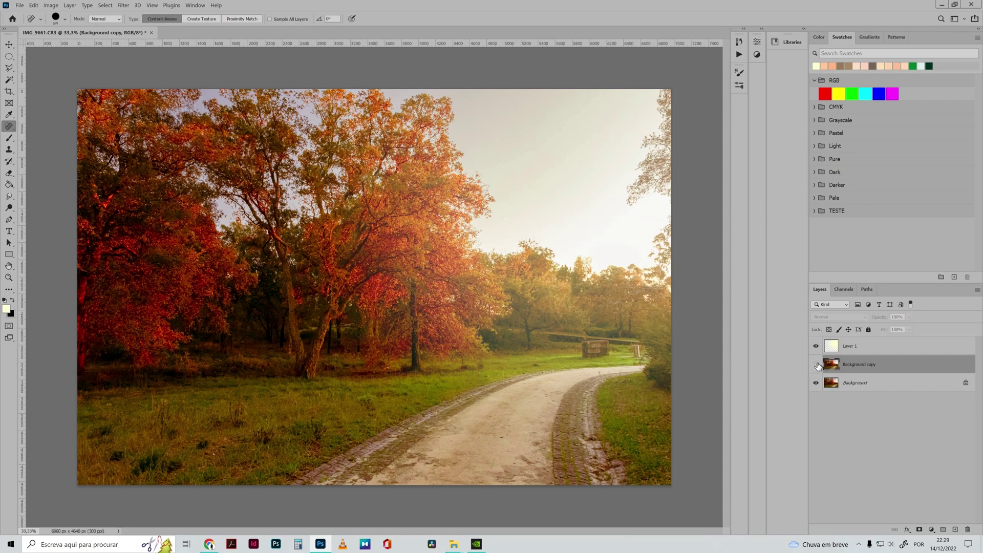
pyautogui.click(818, 365)
pyautogui.click(817, 365)
pyautogui.click(817, 365)
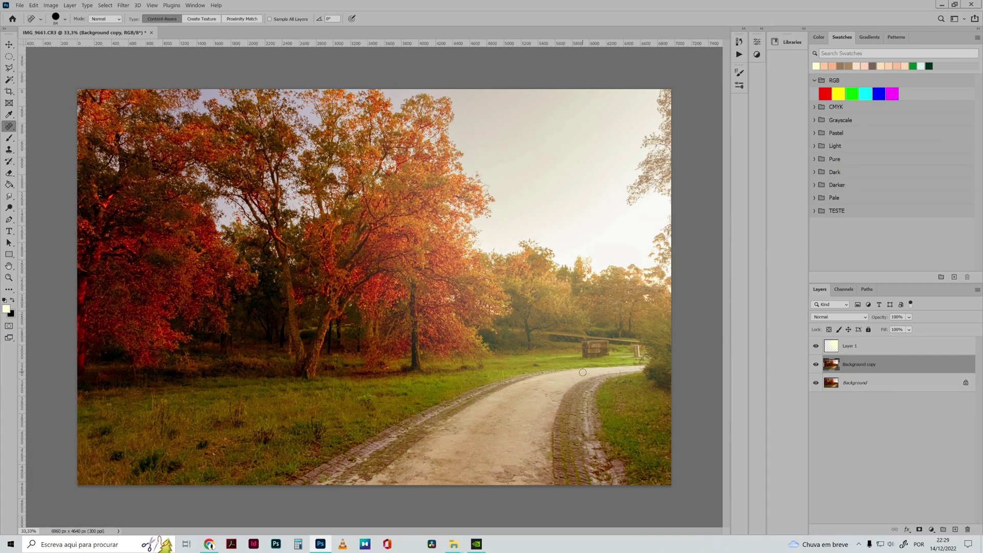
# - Set the brush's foreground color to black (000000) and add an empty layer above the background copy
pyautogui.click(8, 57)
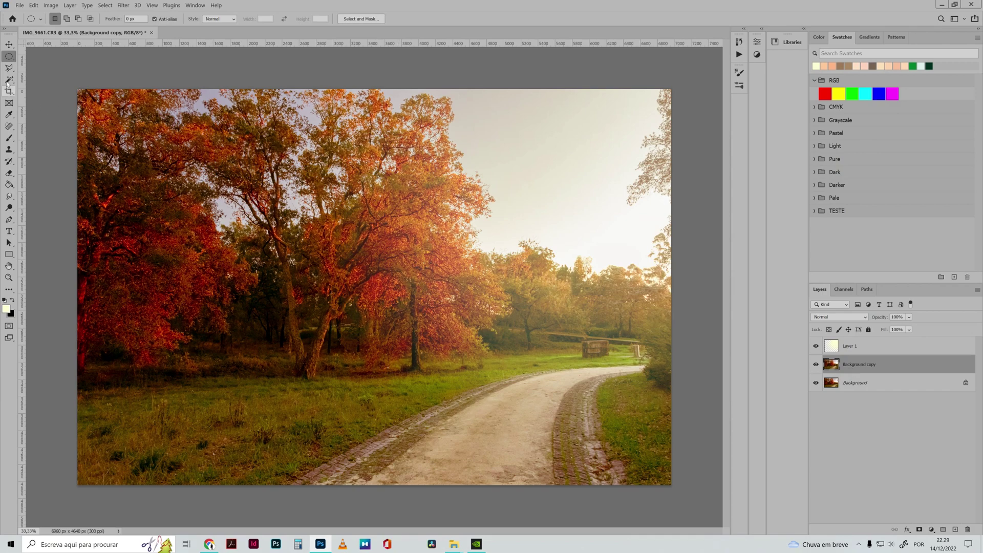
pyautogui.click(9, 138)
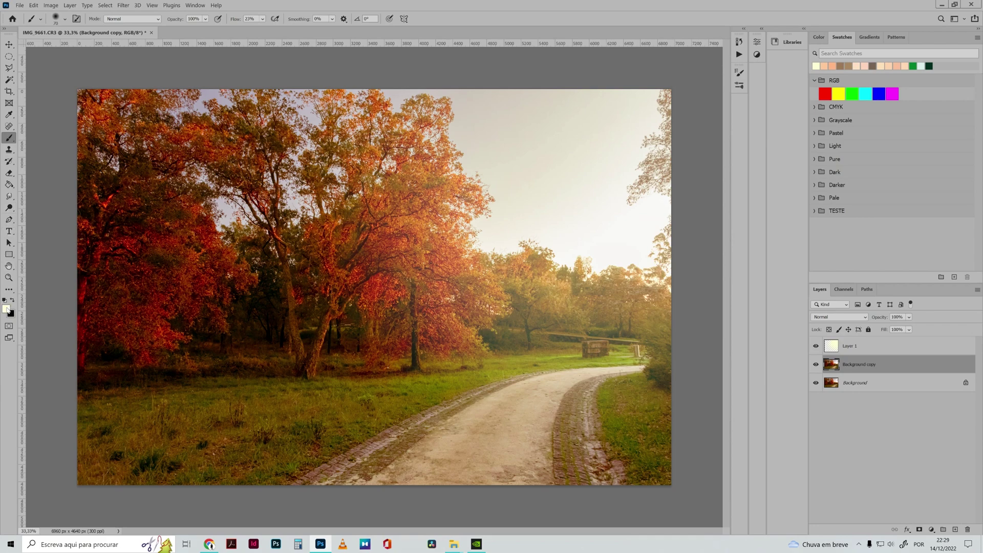
pyautogui.click(6, 308)
pyautogui.write('000000')
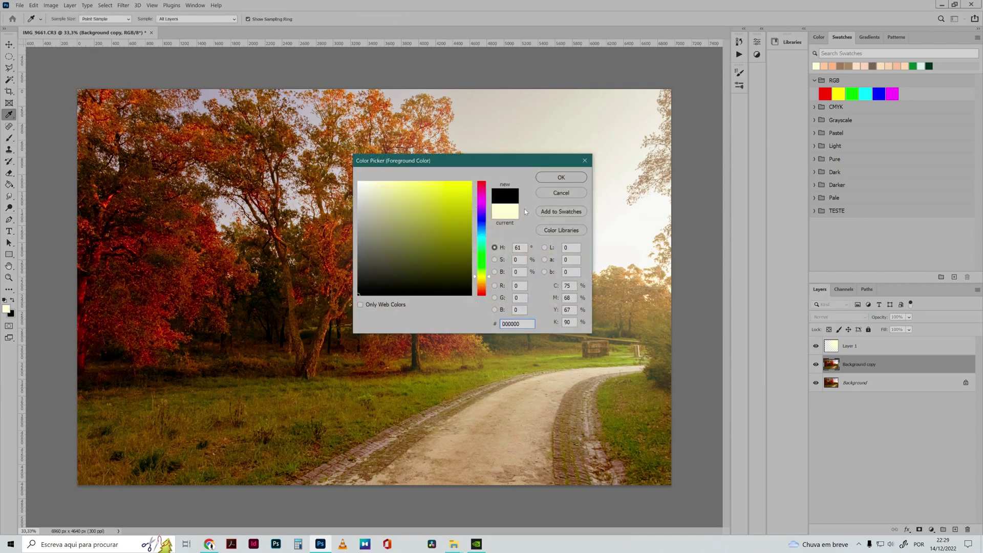
pyautogui.click(577, 176)
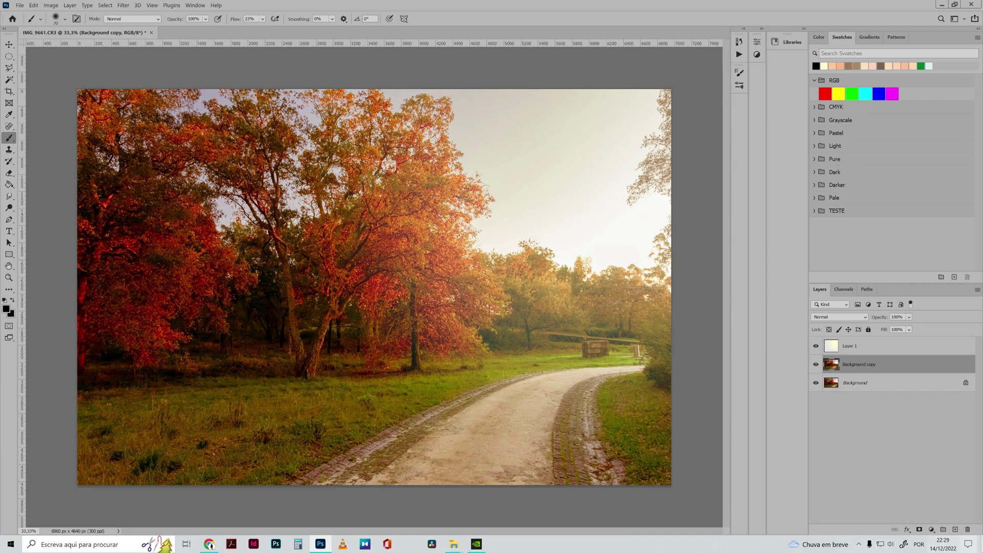
pyautogui.click(956, 530)
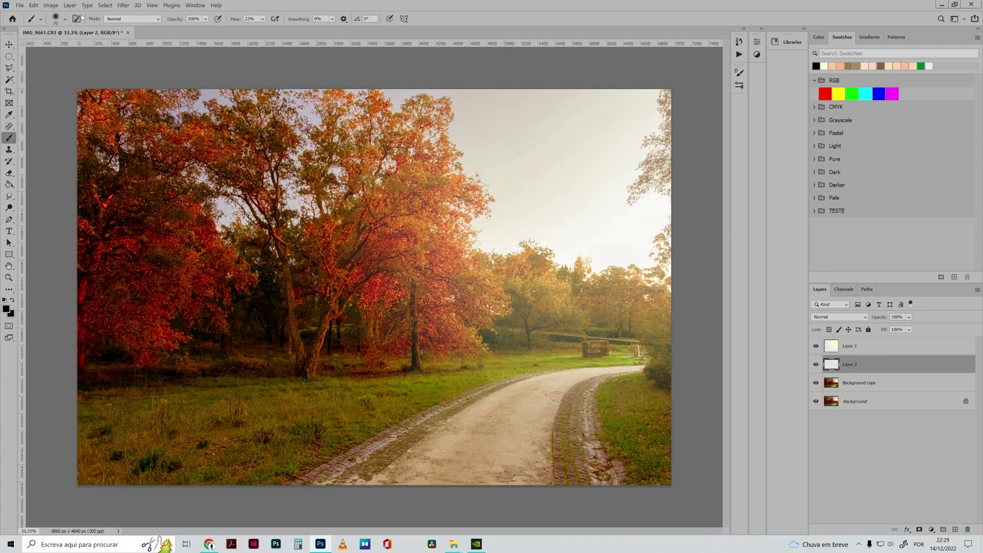
# - Paint soft black shading over the dark areas among the trees with a 495 px Soft Round Pressure Size brush
pyautogui.click(65, 19)
pyautogui.click(94, 46)
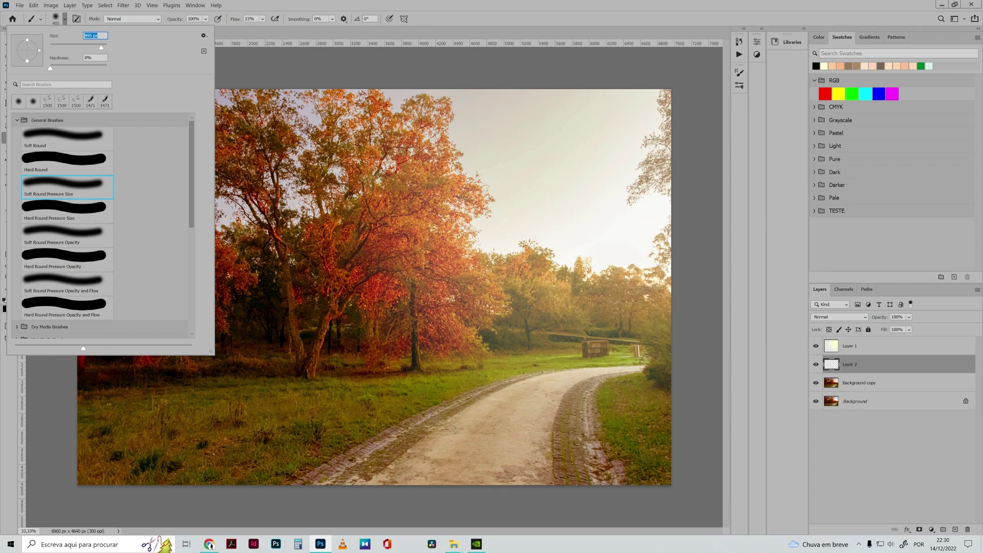
pyautogui.press('Return')
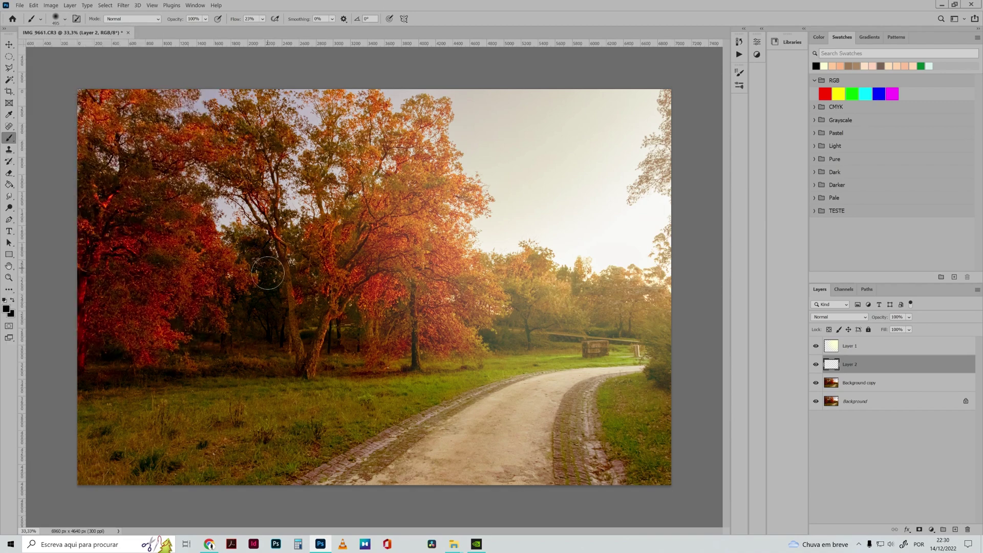
pyautogui.moveTo(264, 289)
pyautogui.mouseDown()
pyautogui.moveTo(241, 308)
pyautogui.moveTo(279, 326)
pyautogui.moveTo(210, 337)
pyautogui.moveTo(177, 325)
pyautogui.moveTo(113, 360)
pyautogui.moveTo(92, 359)
pyautogui.moveTo(96, 224)
pyautogui.moveTo(86, 203)
pyautogui.mouseUp()
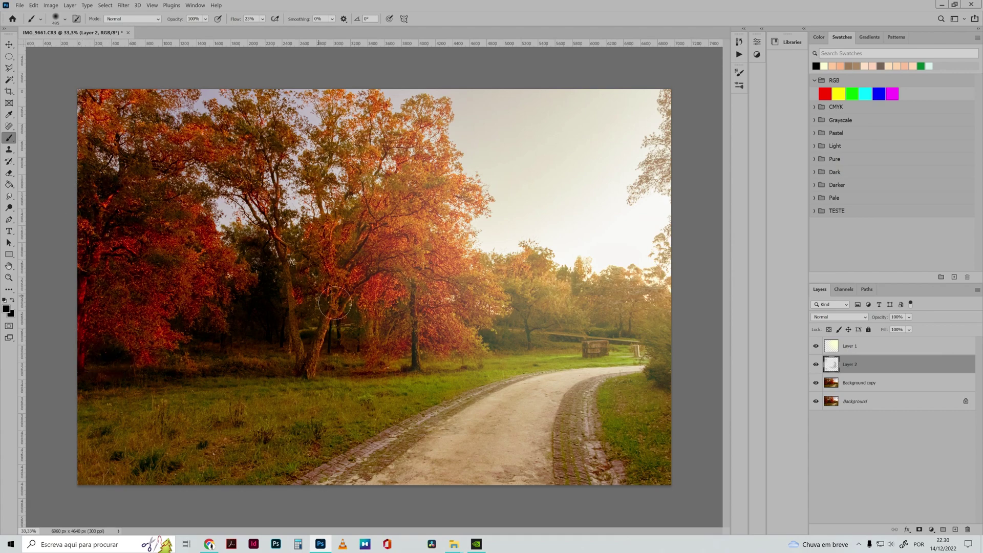
pyautogui.moveTo(345, 326)
pyautogui.mouseDown()
pyautogui.moveTo(351, 339)
pyautogui.moveTo(339, 330)
pyautogui.moveTo(337, 339)
pyautogui.moveTo(356, 345)
pyautogui.mouseUp()
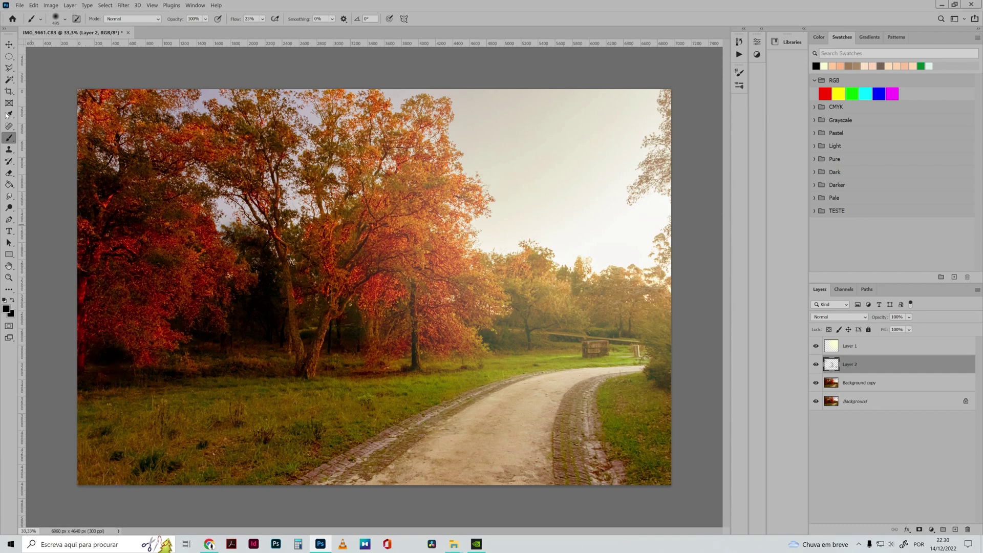
# - Shade the ground beneath the trees and around the trunks in black with a smaller soft brush
pyautogui.click(65, 19)
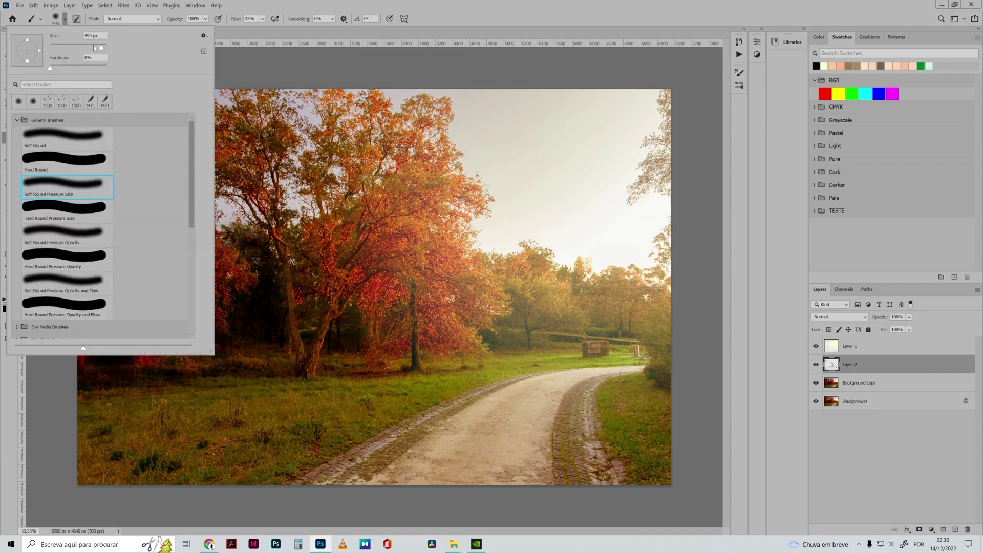
pyautogui.click(267, 261)
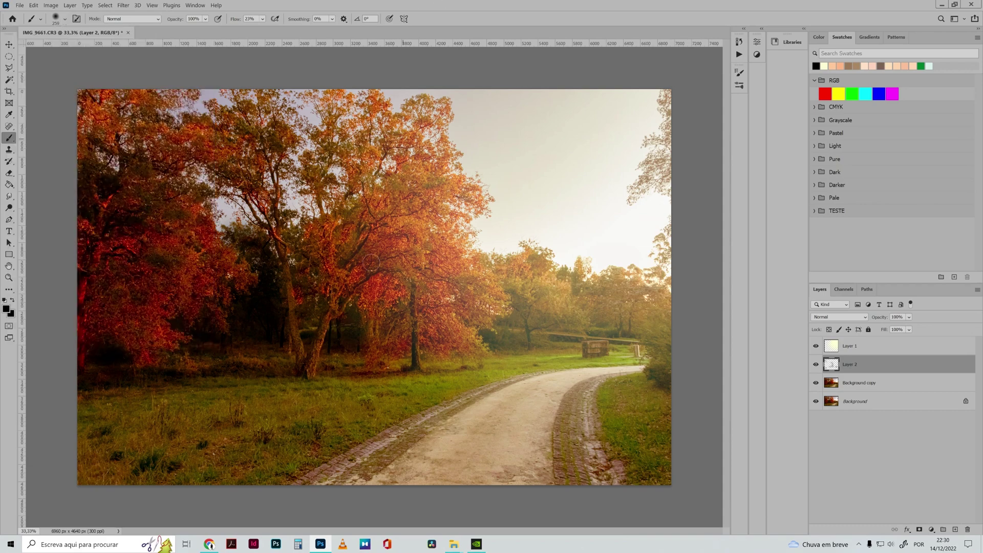
pyautogui.moveTo(286, 369)
pyautogui.mouseDown()
pyautogui.moveTo(92, 370)
pyautogui.moveTo(110, 379)
pyautogui.moveTo(55, 394)
pyautogui.mouseUp()
pyautogui.moveTo(372, 368)
pyautogui.mouseDown()
pyautogui.moveTo(407, 368)
pyautogui.moveTo(362, 372)
pyautogui.moveTo(321, 358)
pyautogui.mouseUp()
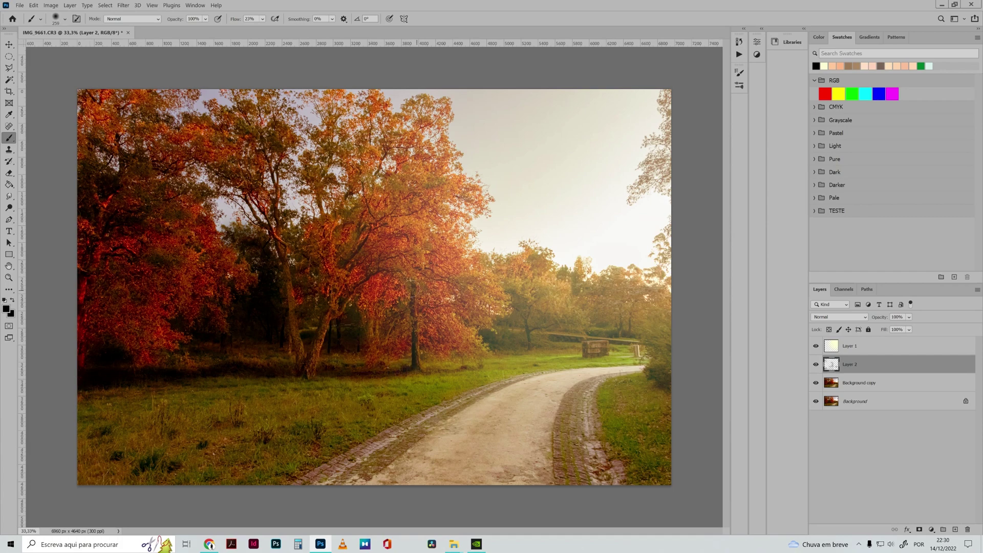
pyautogui.moveTo(410, 285); pyautogui.dragTo(404, 368)
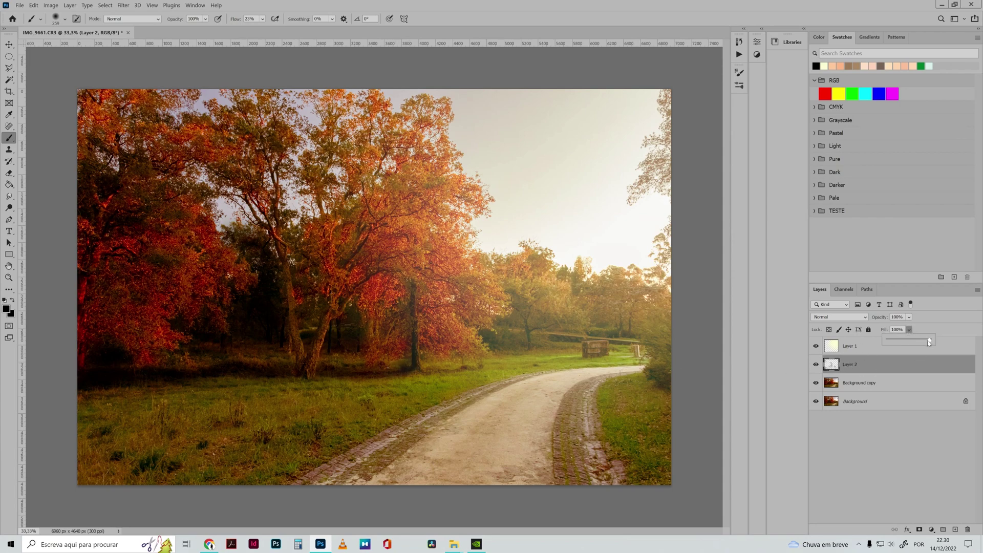
# - Reduce the shading layer's fill to about 65% and compare the image with and without it
pyautogui.moveTo(927, 340); pyautogui.dragTo(920, 340)
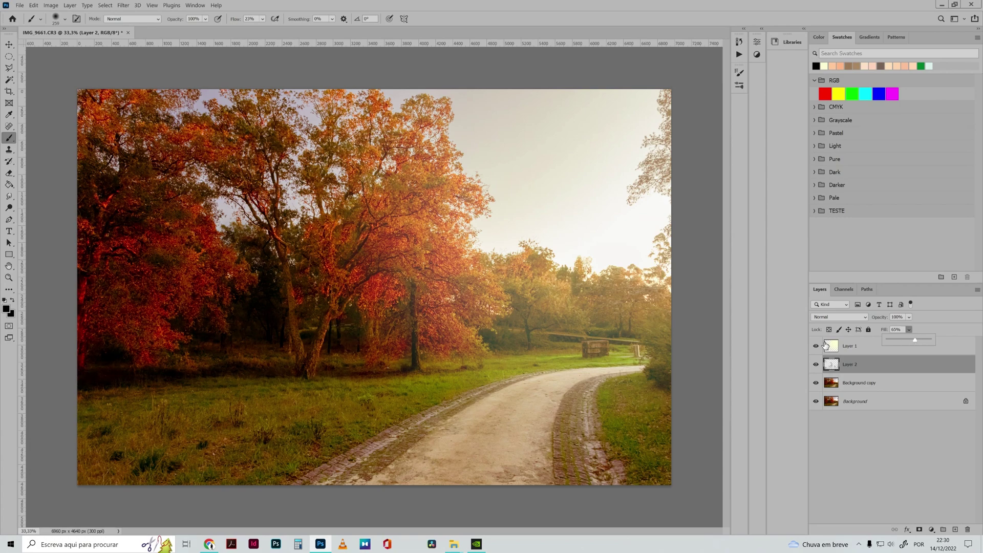
pyautogui.click(816, 364)
pyautogui.click(816, 365)
pyautogui.click(816, 365)
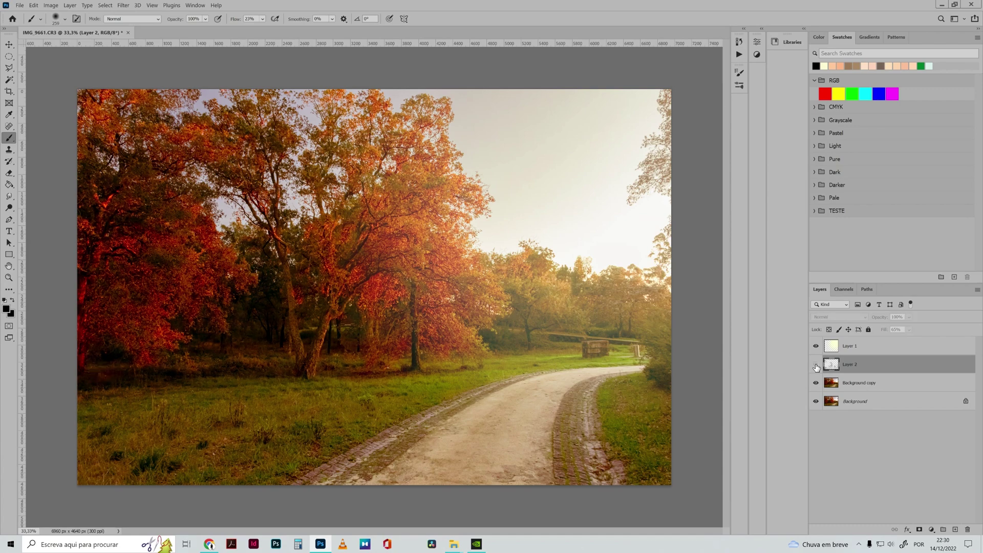
pyautogui.click(816, 364)
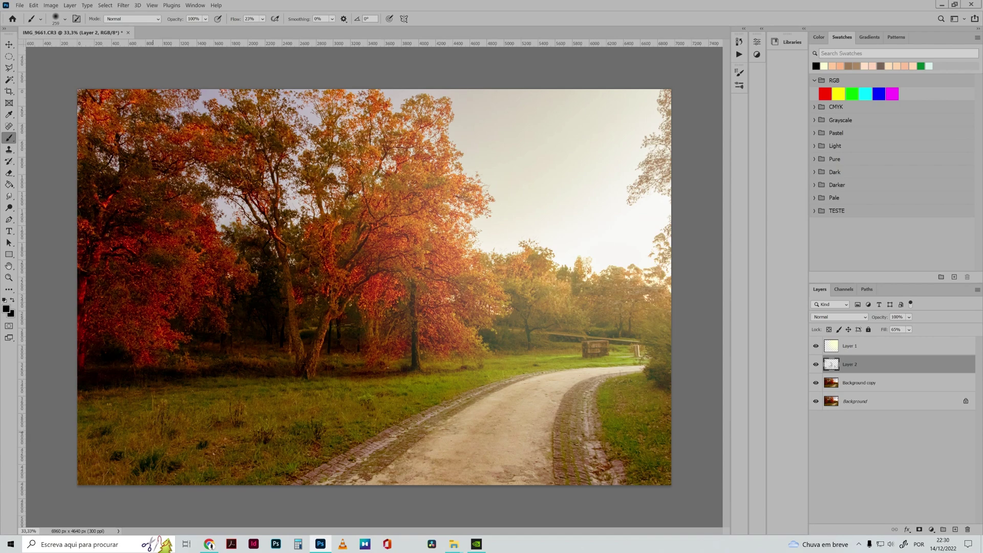
# - Switch to the Rectangular Marquee tool and place the original IMG_9661 photo over the whole canvas
pyautogui.click(8, 56)
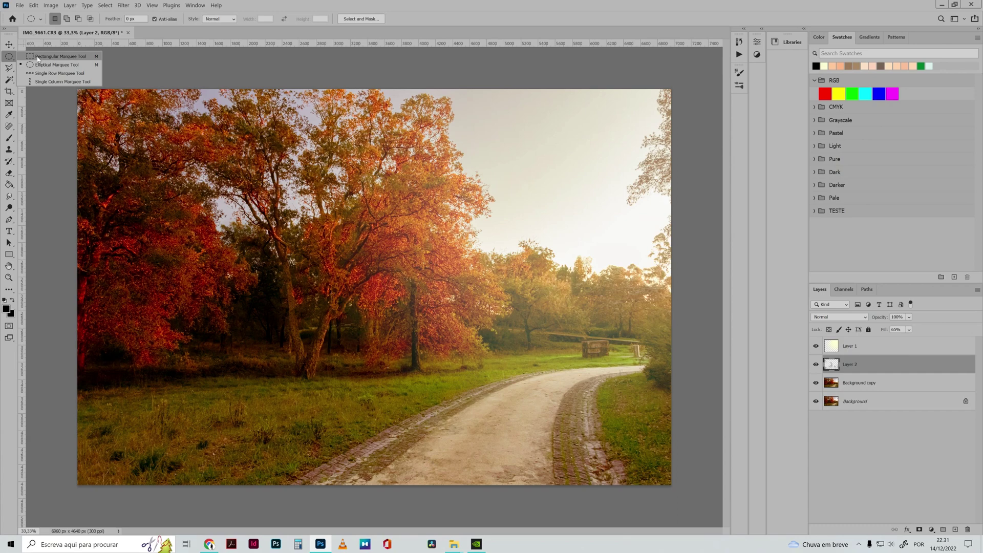
pyautogui.click(37, 57)
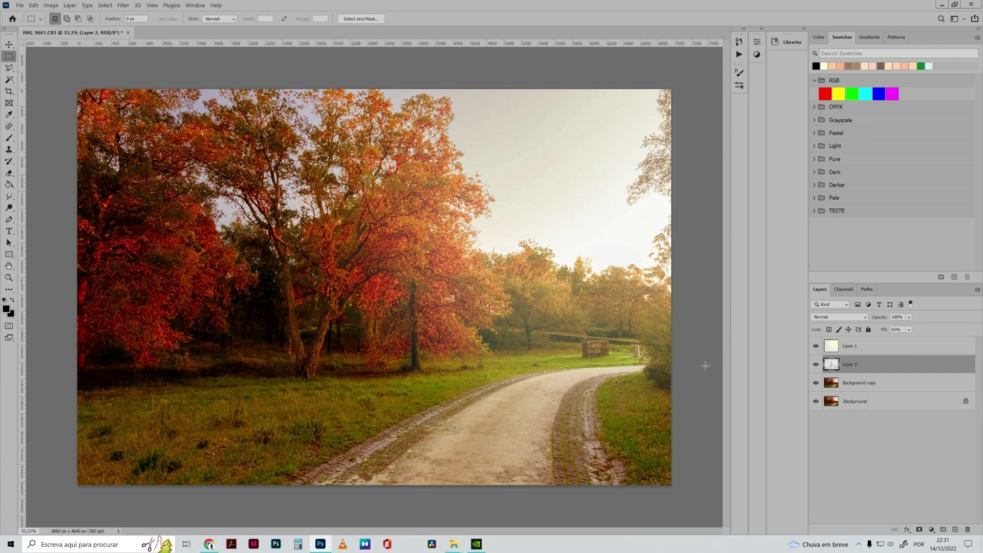
pyautogui.moveTo(604, 413); pyautogui.dragTo(510, 300)
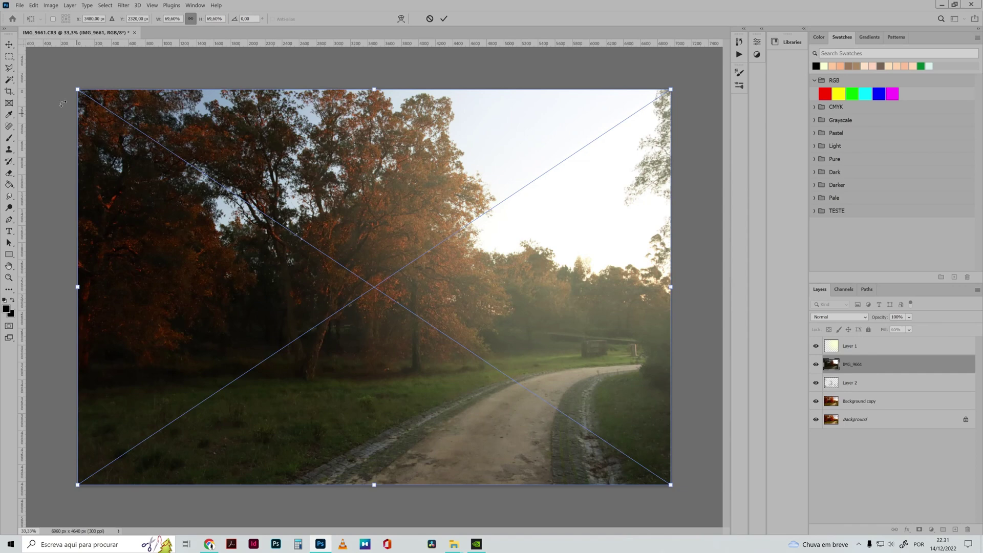
pyautogui.click(8, 57)
# - Unlock the Background layer and reorder the layers so the original IMG_9661 photo lies at the bottom of the stack
pyautogui.moveTo(867, 365); pyautogui.dragTo(869, 414)
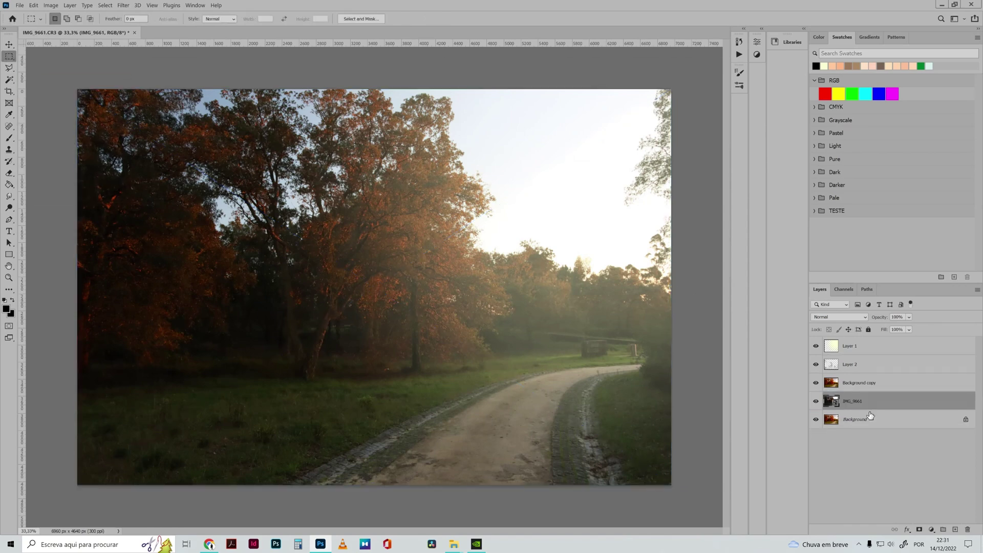
pyautogui.click(966, 420)
pyautogui.moveTo(890, 422); pyautogui.dragTo(890, 401)
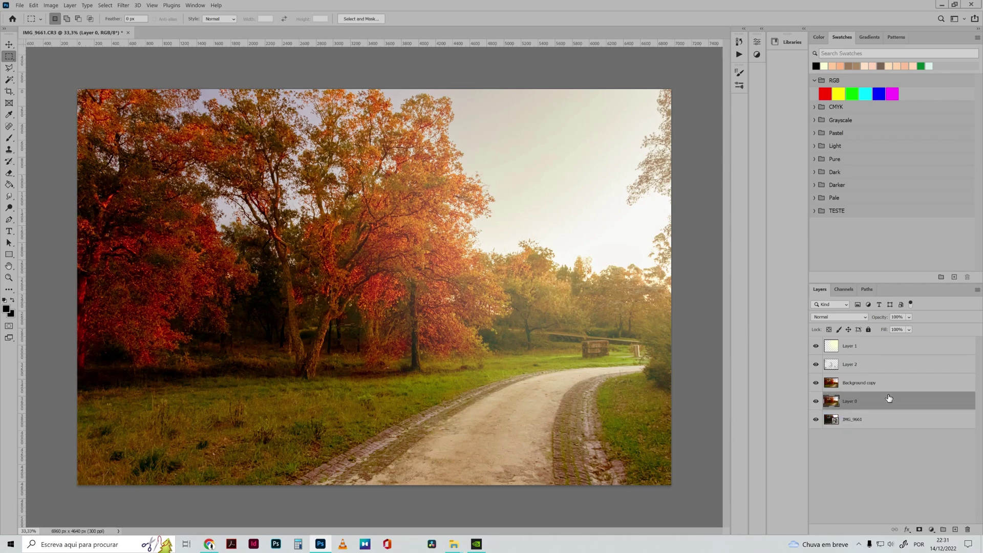
# - Hide the original photo layer and stamp all visible layers into one new merged layer on top
pyautogui.click(878, 349)
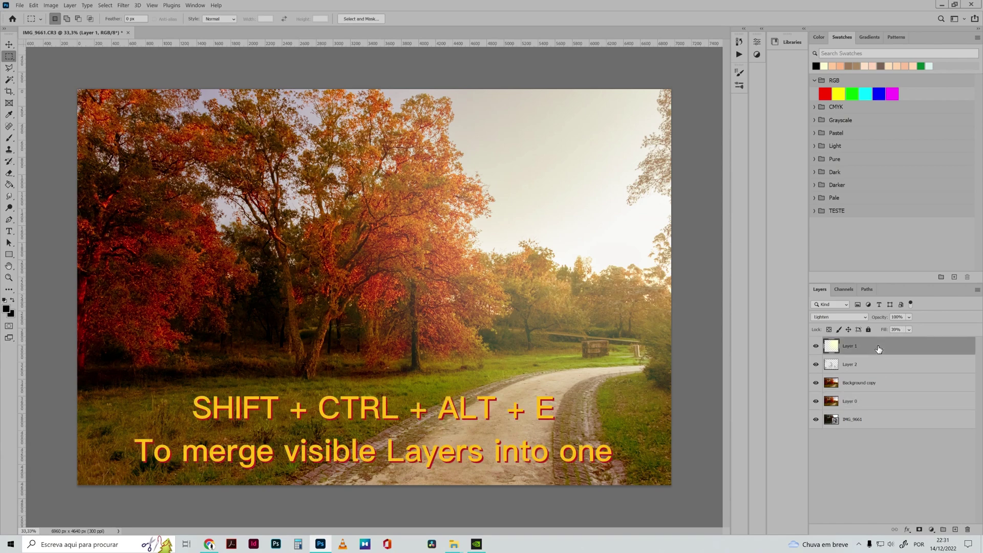
pyautogui.click(816, 420)
pyautogui.hotkey('shift', 'ctrl', 'alt', 'e')
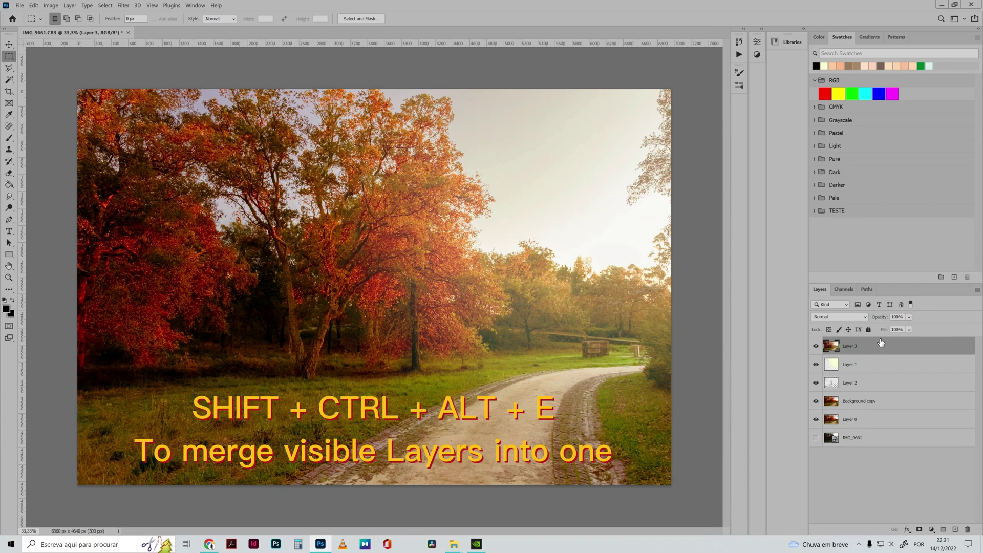
# - Hide the glow, shading and both background layers, and show the original IMG_9661 layer beneath the merged result
pyautogui.click(816, 364)
pyautogui.click(816, 383)
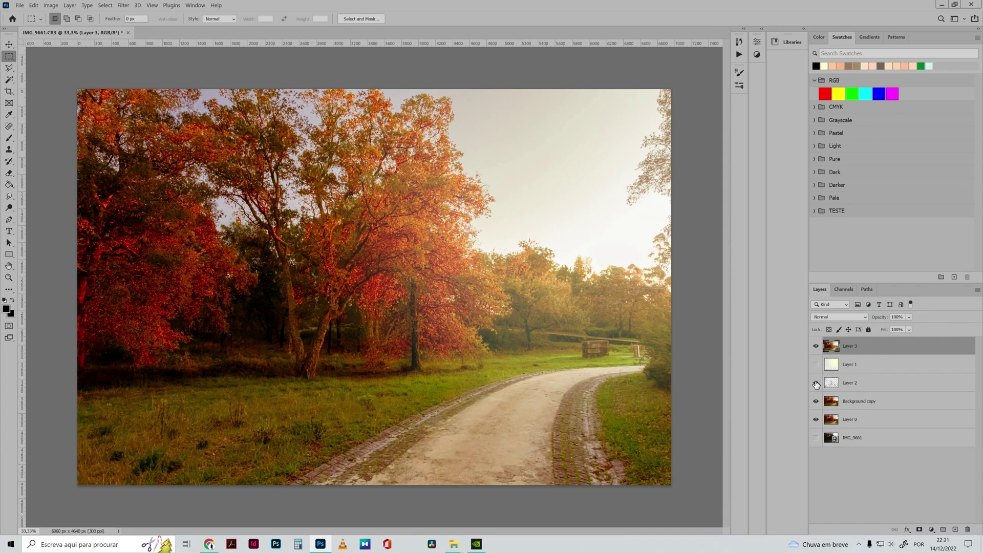
pyautogui.click(816, 401)
pyautogui.click(816, 420)
pyautogui.click(816, 438)
# - Compare the edited photo with the original by switching the merged layer's visibility off and on
pyautogui.click(817, 346)
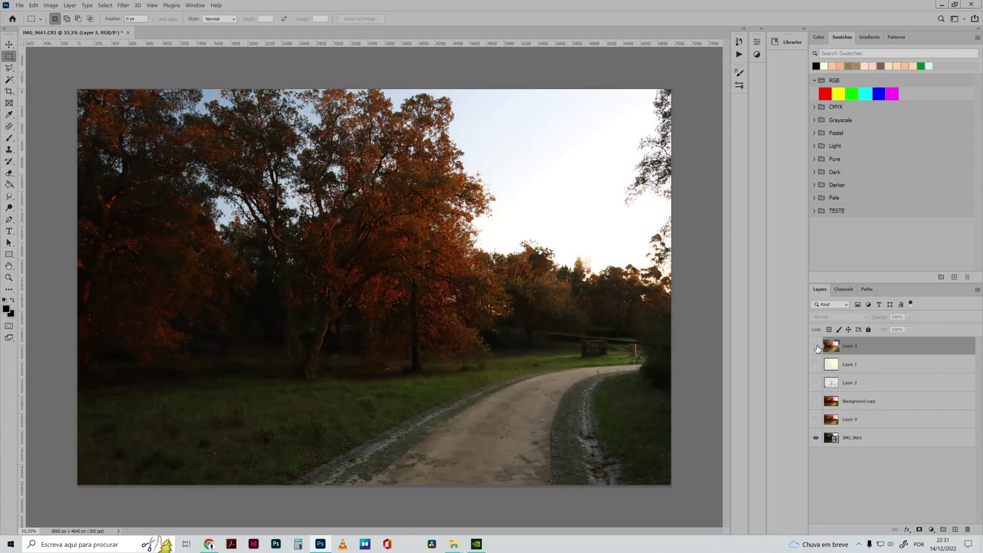
pyautogui.click(816, 347)
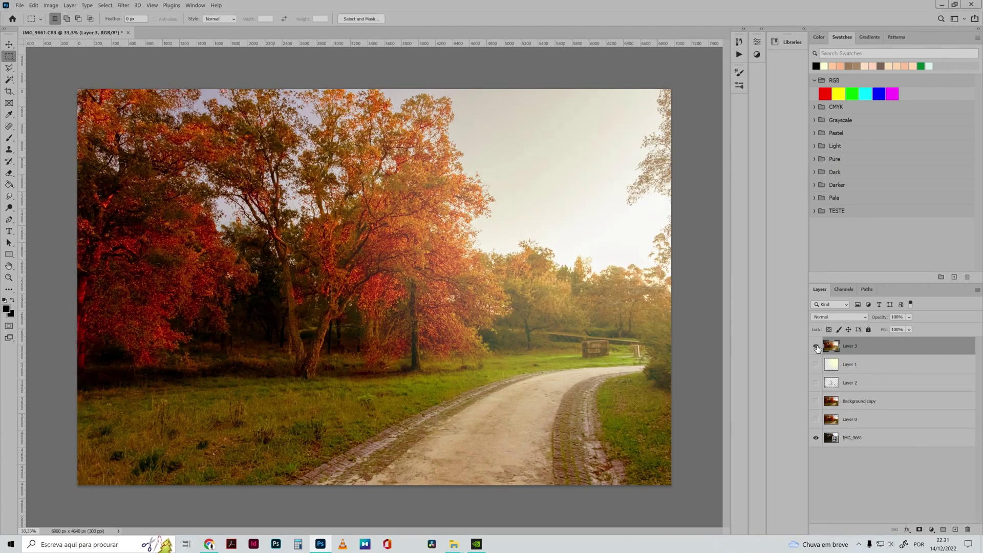
pyautogui.click(816, 346)
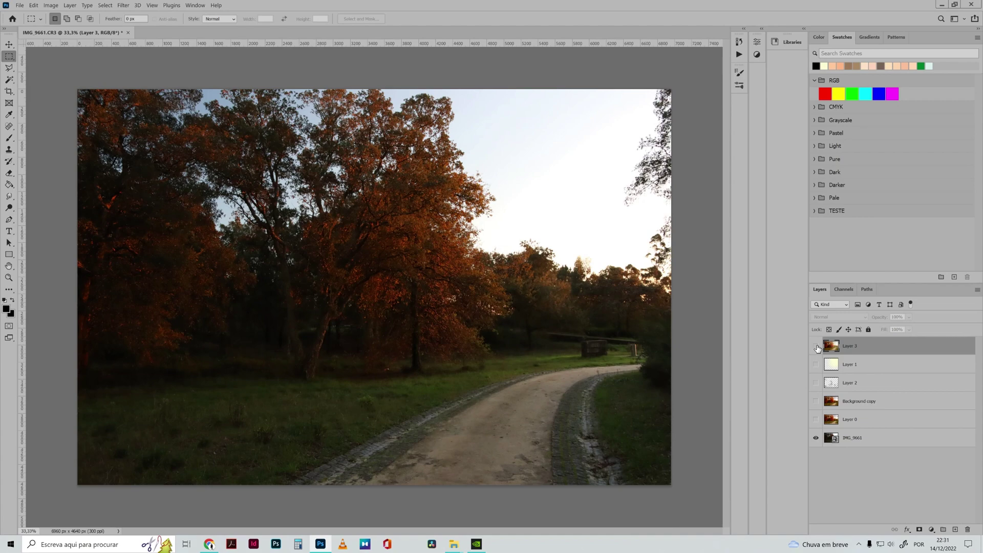
pyautogui.click(817, 347)
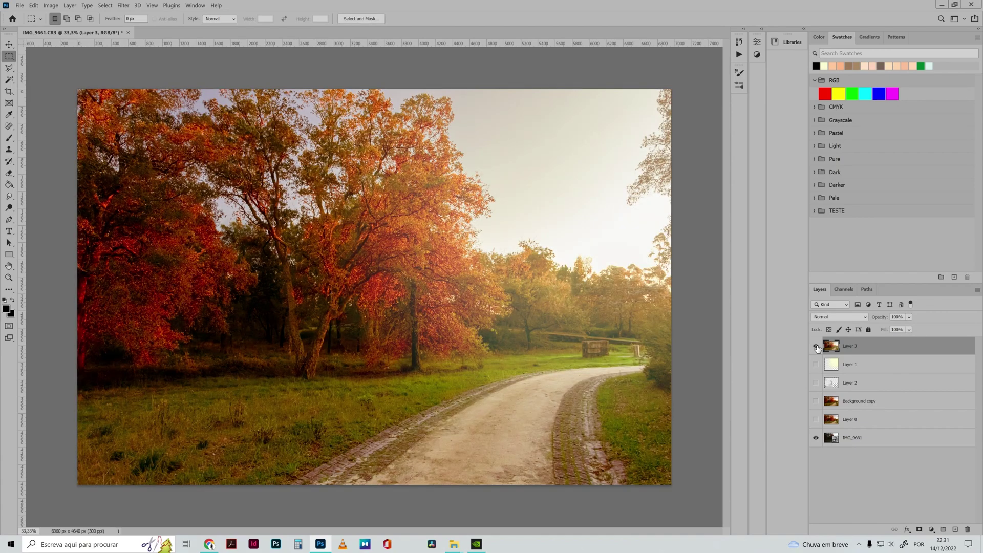